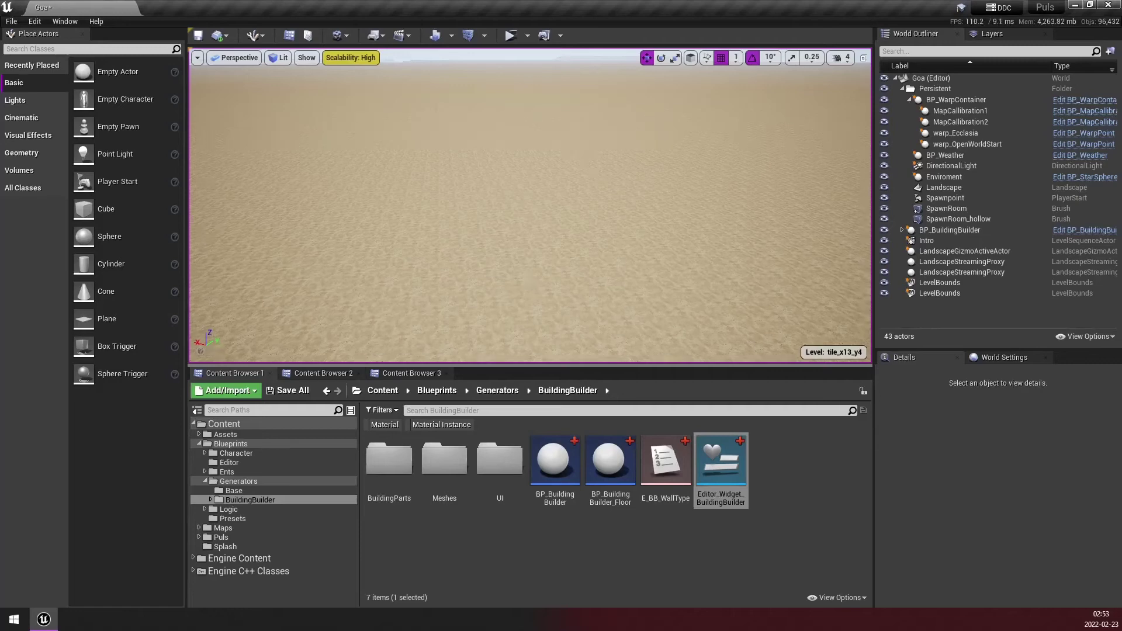
Step: Place a BP_BuildingBuilder in the level and draw the octagon's closed outer wall ring in Walls mode
mouse_move(555, 462)
left_mouse_down()
mouse_move(559, 261)
mouse_move(528, 234)
left_mouse_up()
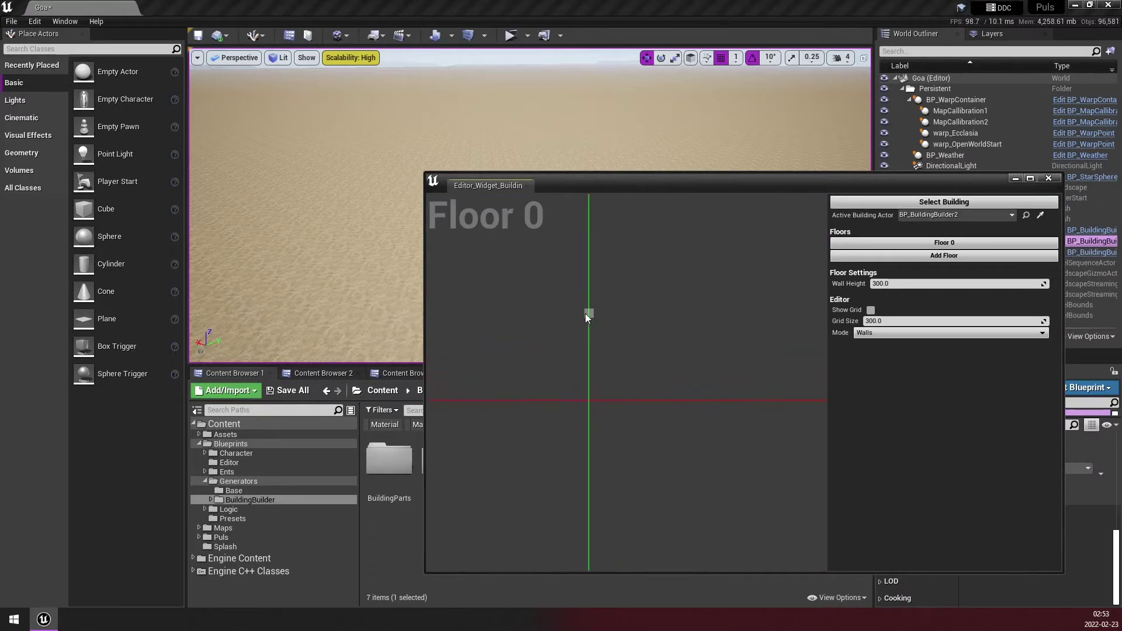
left_click_drag(555, 261, 653, 255)
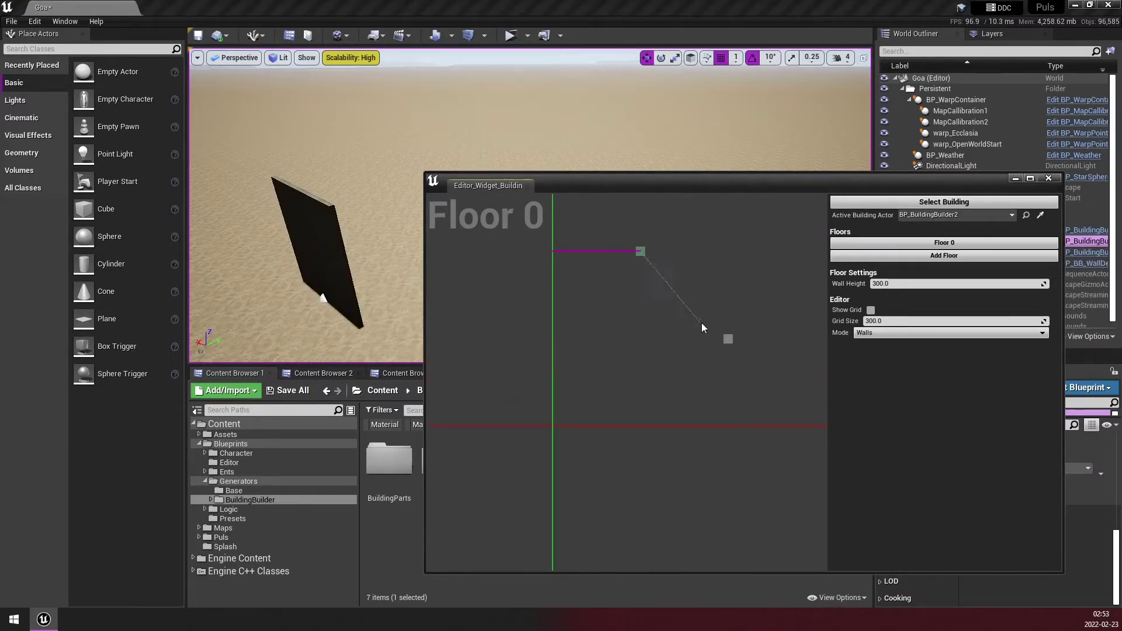
left_click(728, 340)
left_click(729, 435)
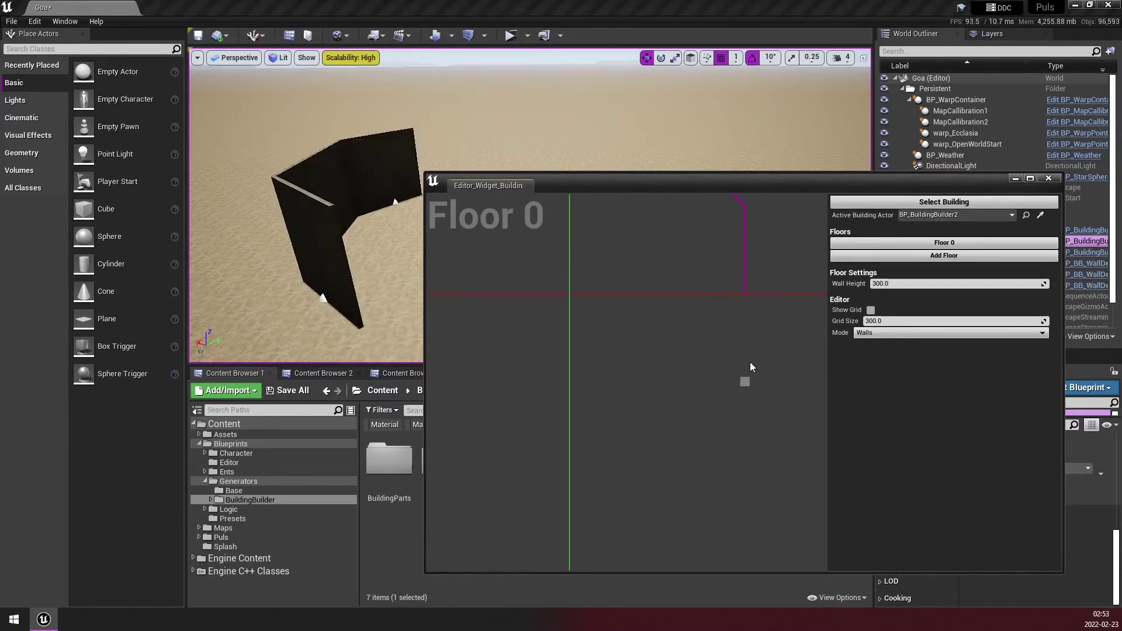
left_click(745, 382)
left_click(658, 470)
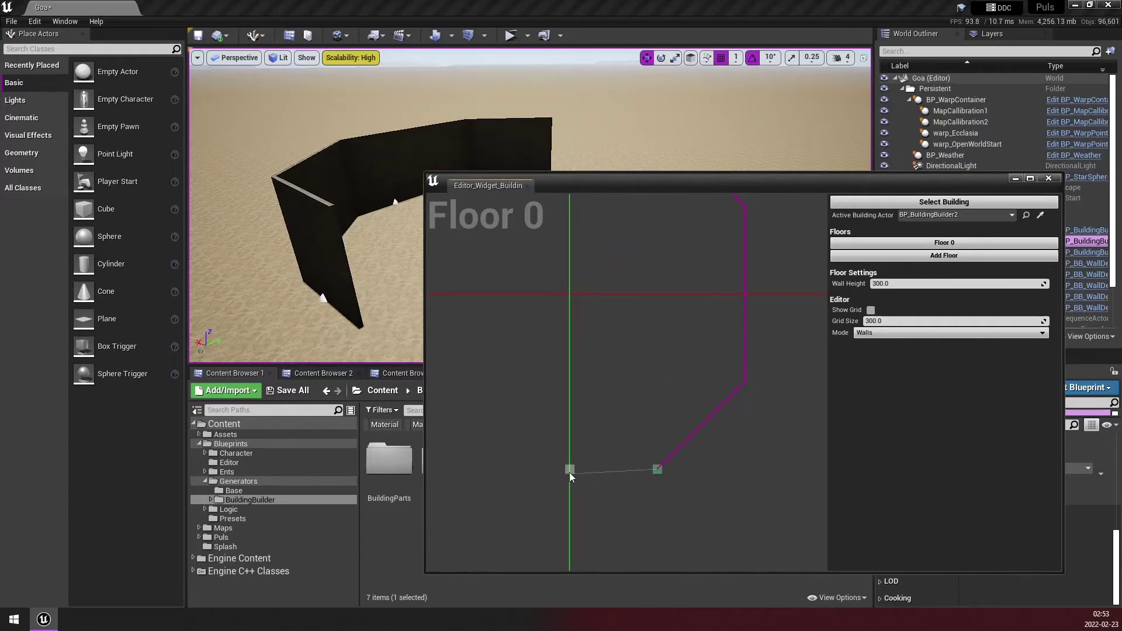
left_click(571, 470)
left_click(482, 469)
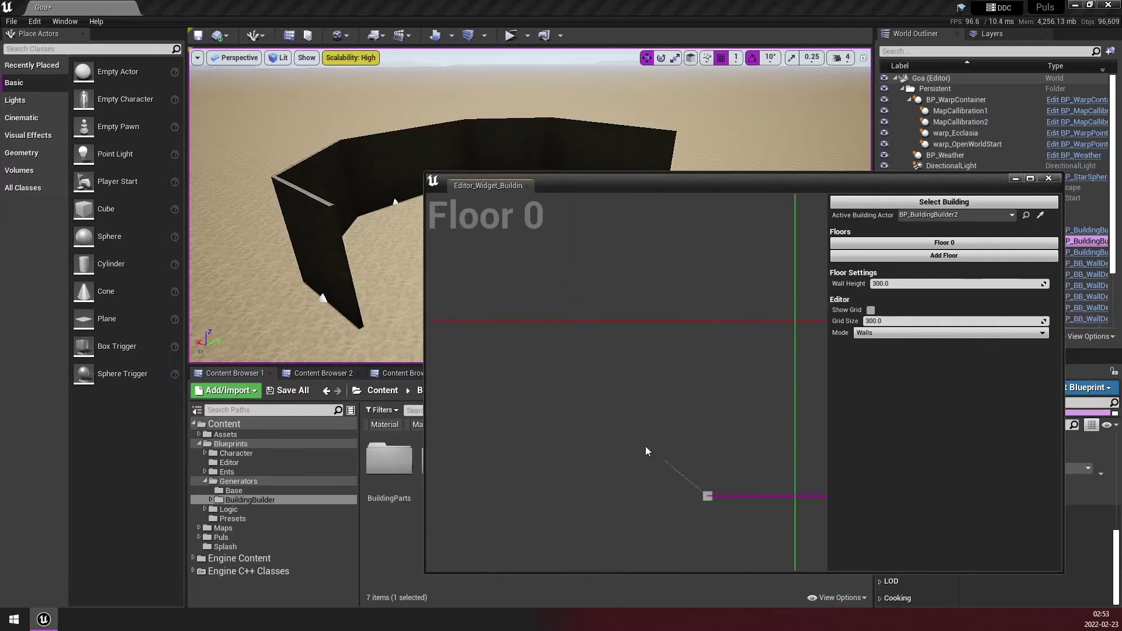
left_click(618, 319)
left_click(619, 244)
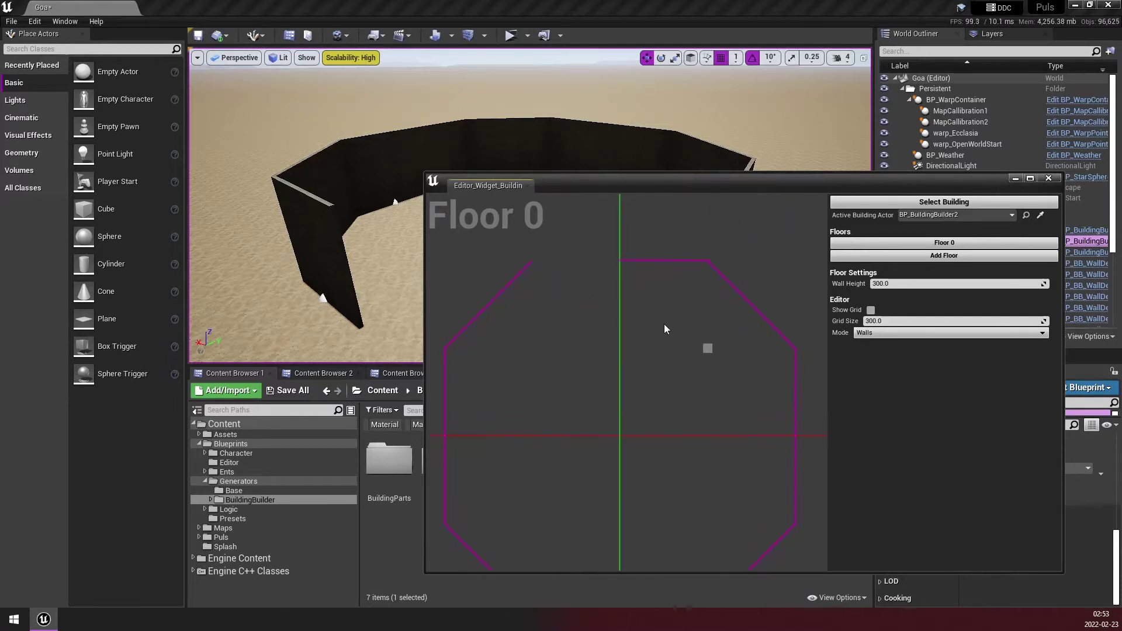
left_click(613, 243)
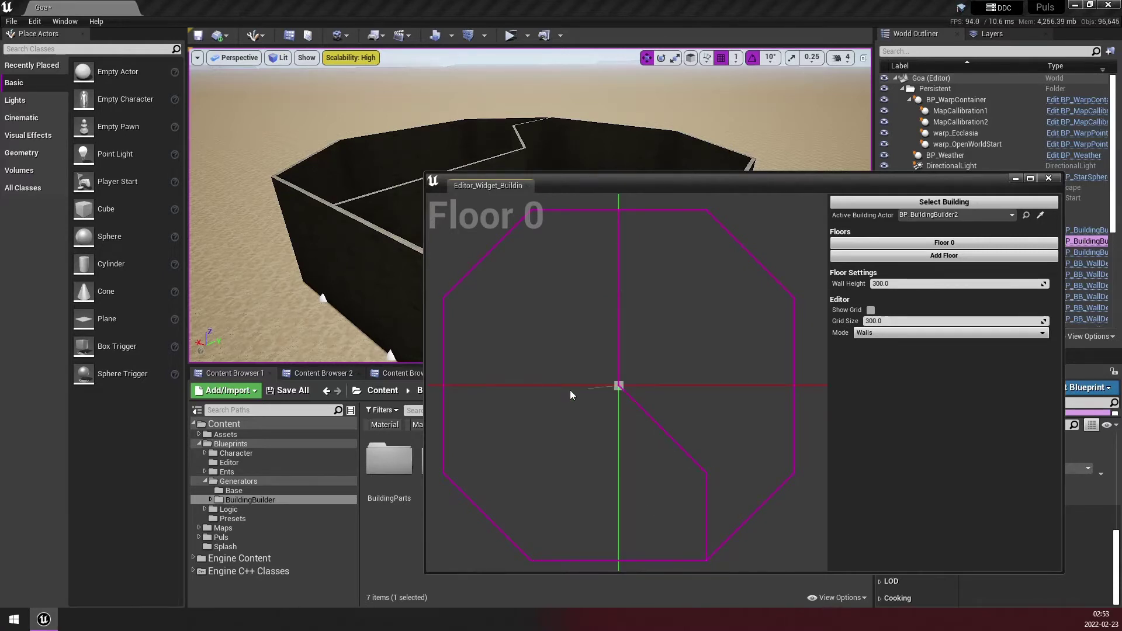
Step: Add an interior dividing wall from the centre to the outer edge, then set Mode to Floor
left_click(531, 385)
left_click(447, 385)
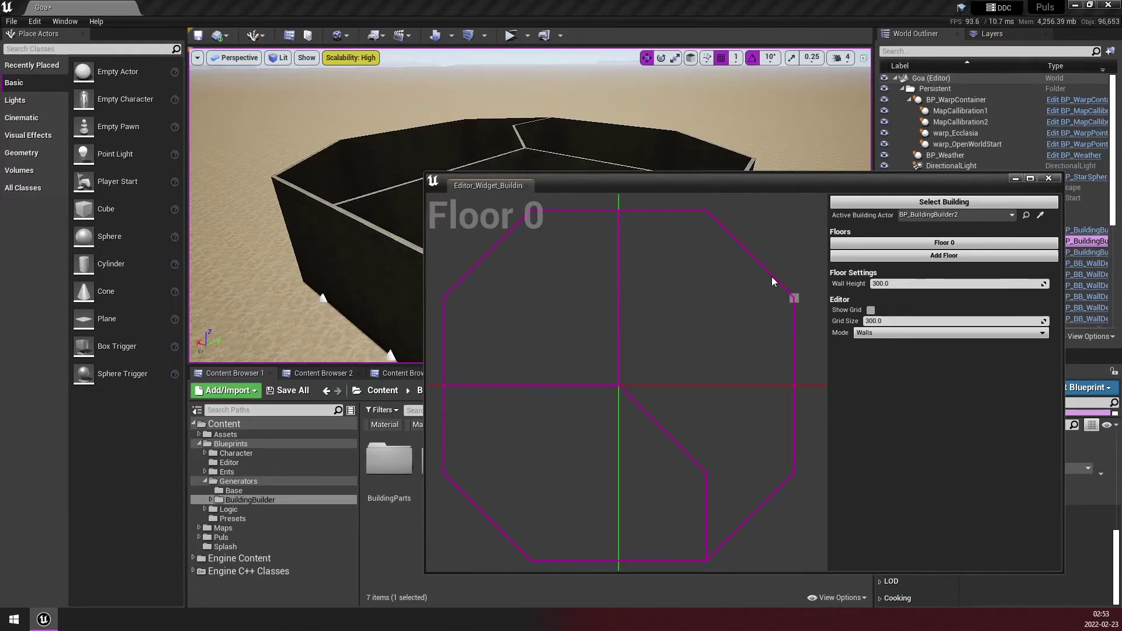
left_click(935, 332)
left_click(994, 356)
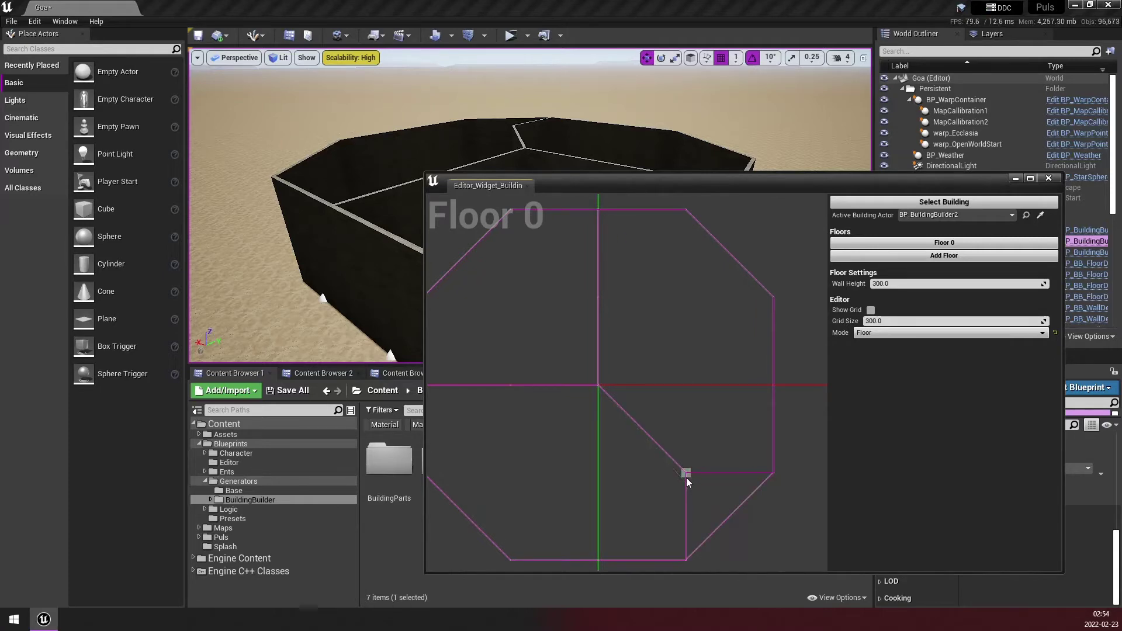
Step: Close the Editor_Widget builder window once floor tiles fill the octagon
left_click(1049, 178)
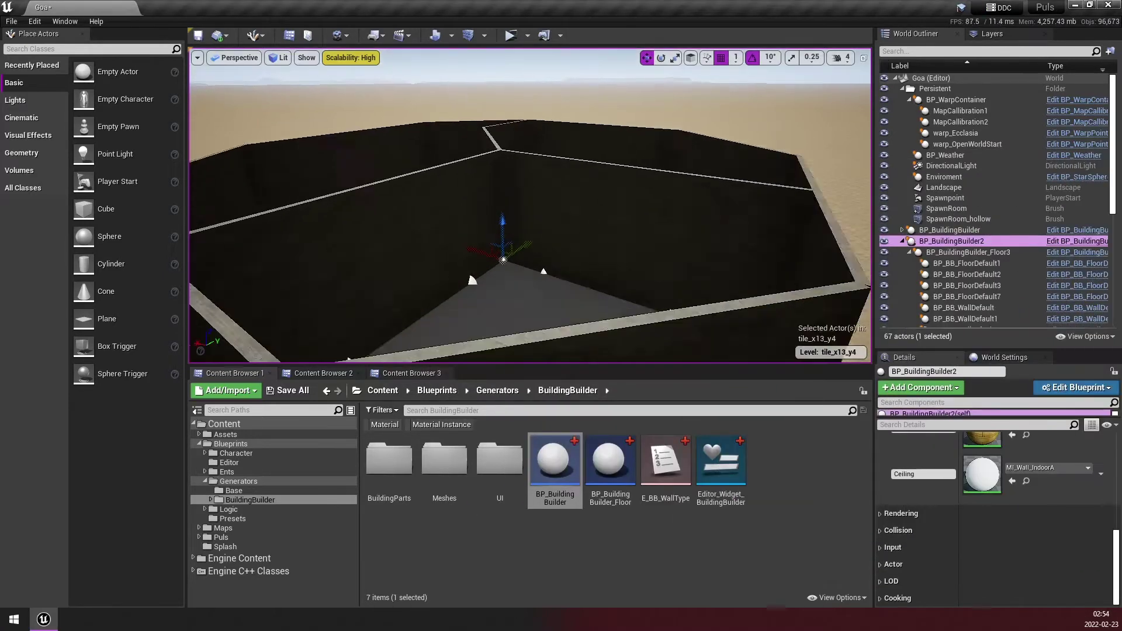
Step: Give wall BP_BB_WallDefault2 the SM_Normalized_Wall_DoorHole mesh from the BuildingBuilder Meshes folder
right_click_drag(526, 234, 562, 233)
left_click(462, 292)
right_click_drag(518, 312, 518, 311)
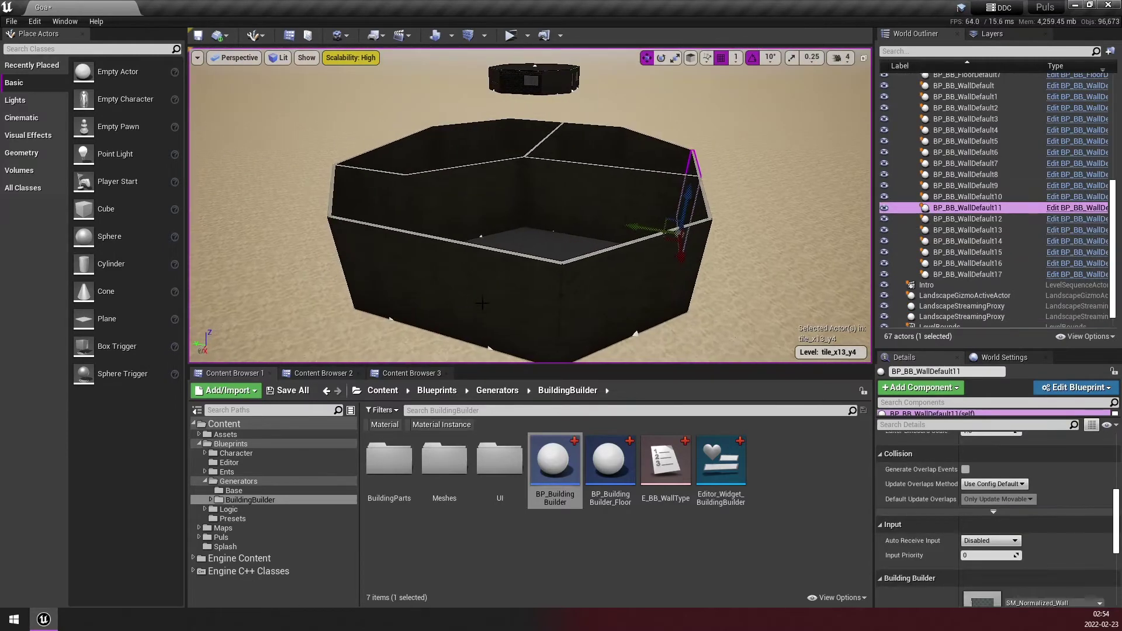
left_click(517, 311)
left_click(324, 373)
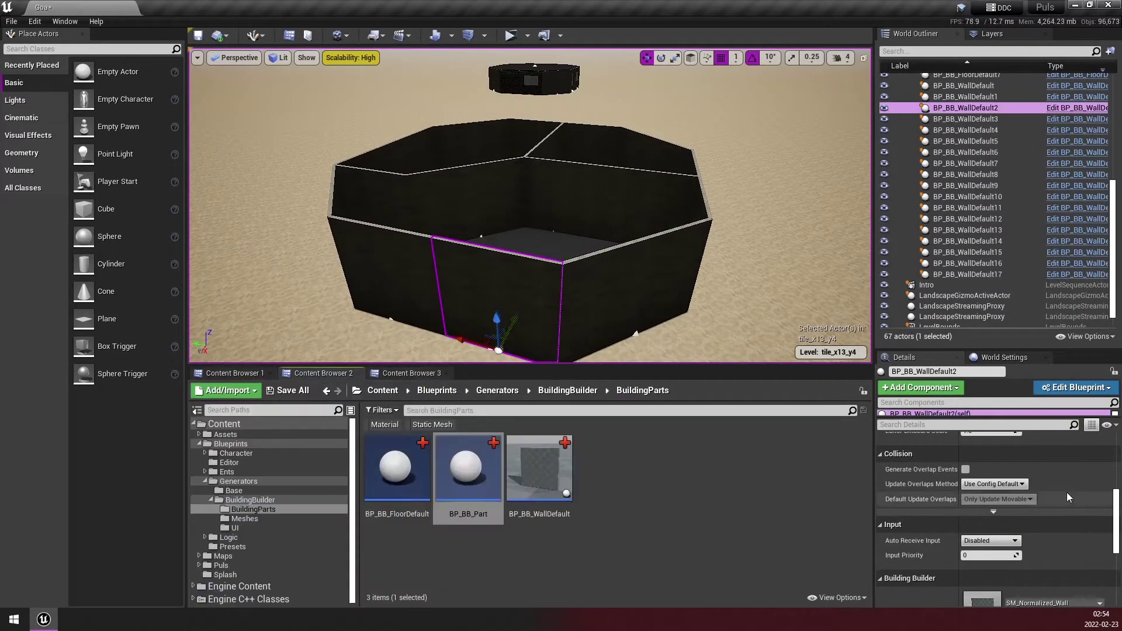
scroll(1029, 512, "down", 2)
scroll(1029, 512, "down", 1)
left_click(568, 391)
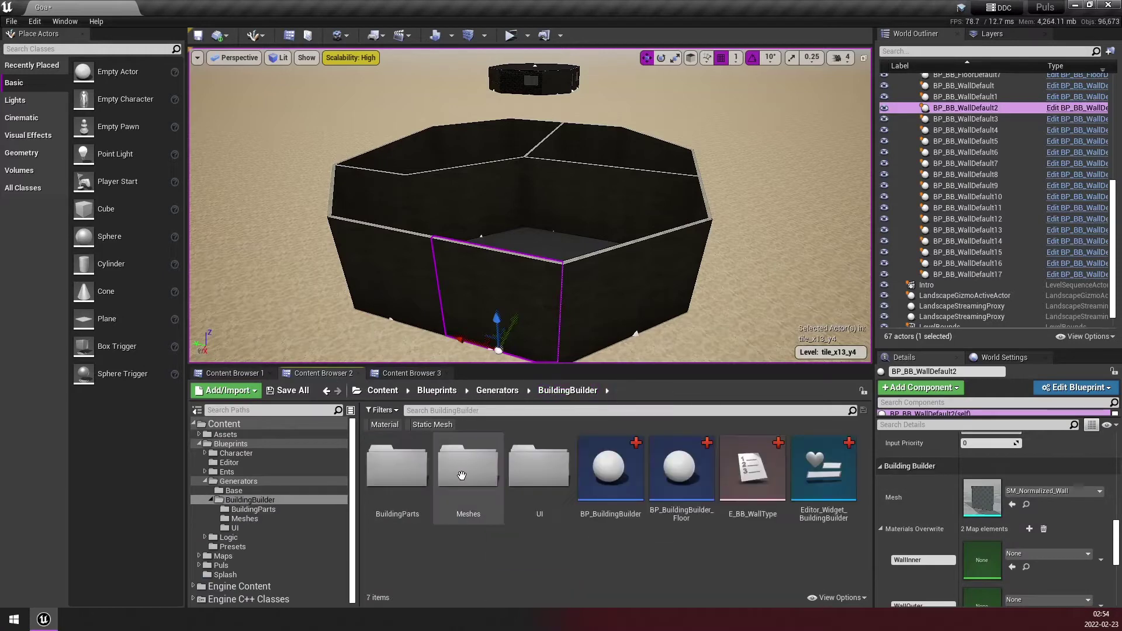
double_click(468, 467)
left_click_drag(468, 468, 982, 497)
Step: Give two more walls, including BP_BB_WallDefault14, the door-hole mesh as well
scroll(563, 259, "up", 5)
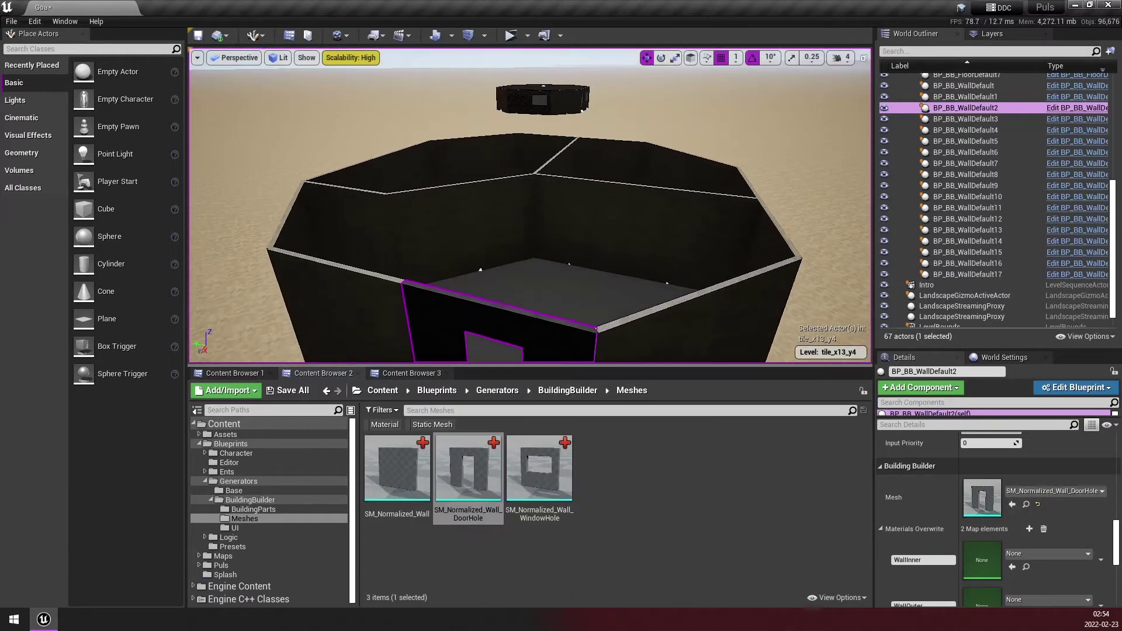
left_click(563, 259)
left_click_drag(468, 468, 983, 498)
left_click(450, 245)
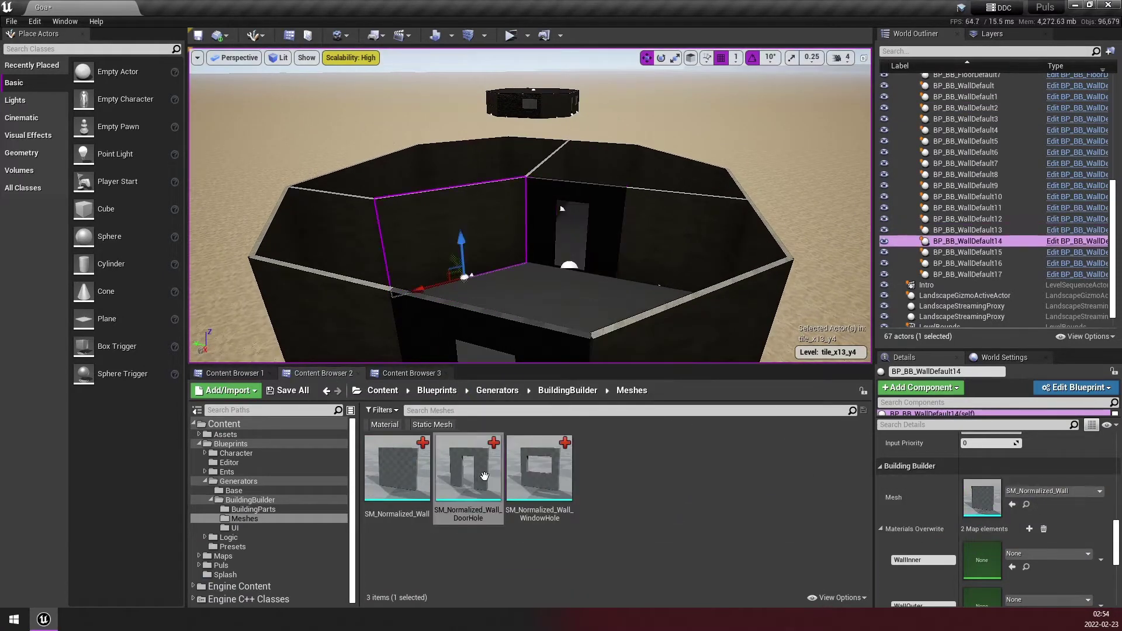
left_click_drag(468, 467, 989, 498)
Step: Select BP_BB_WallDefault6 and four other walls and give them SM_Normalized_Wall_WindowHole
right_click_drag(584, 264, 456, 275)
left_click(450, 274)
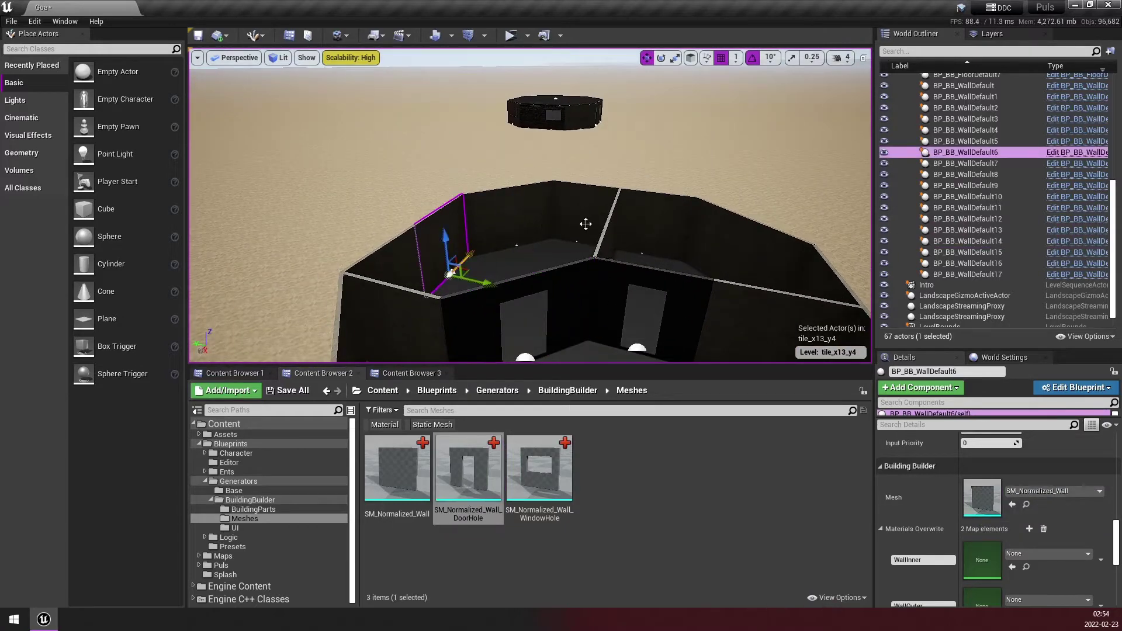
right_click_drag(586, 224, 561, 234)
left_click(409, 193, "ctrl")
left_click(530, 185, "ctrl")
mouse_move(530, 184)
right_mouse_down()
mouse_move(584, 222)
mouse_move(526, 245)
right_mouse_up()
left_click(432, 175, "ctrl")
left_click(445, 106, "ctrl")
mouse_move(444, 106)
right_mouse_down()
mouse_move(526, 175)
mouse_move(479, 222)
right_mouse_up()
left_click_drag(539, 467, 982, 459)
mouse_move(526, 204)
right_mouse_down()
mouse_move(585, 193)
mouse_move(497, 198)
right_mouse_up()
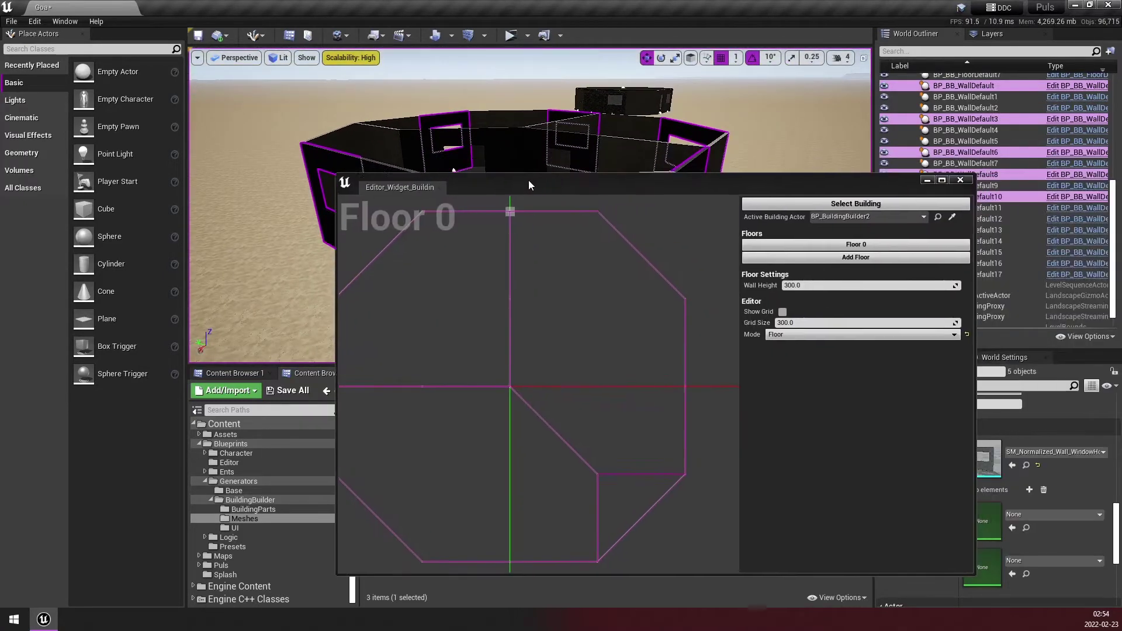
Step: Add Floor 1 to the building and start placing points on its plan
left_click_drag(529, 185, 525, 191)
left_click(818, 262)
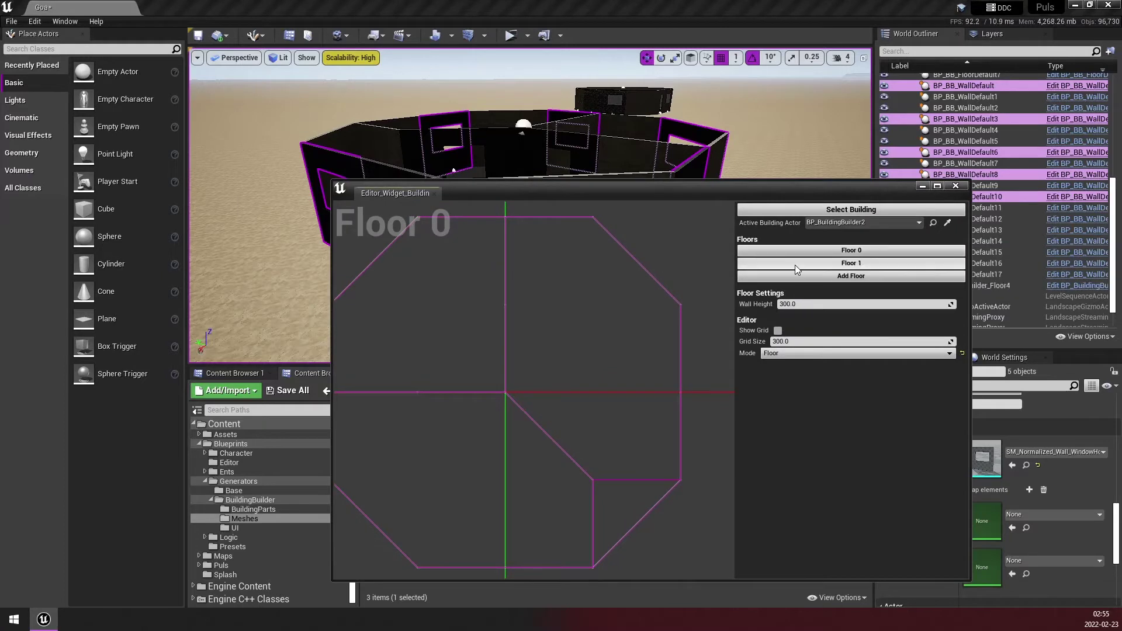
left_click(795, 265)
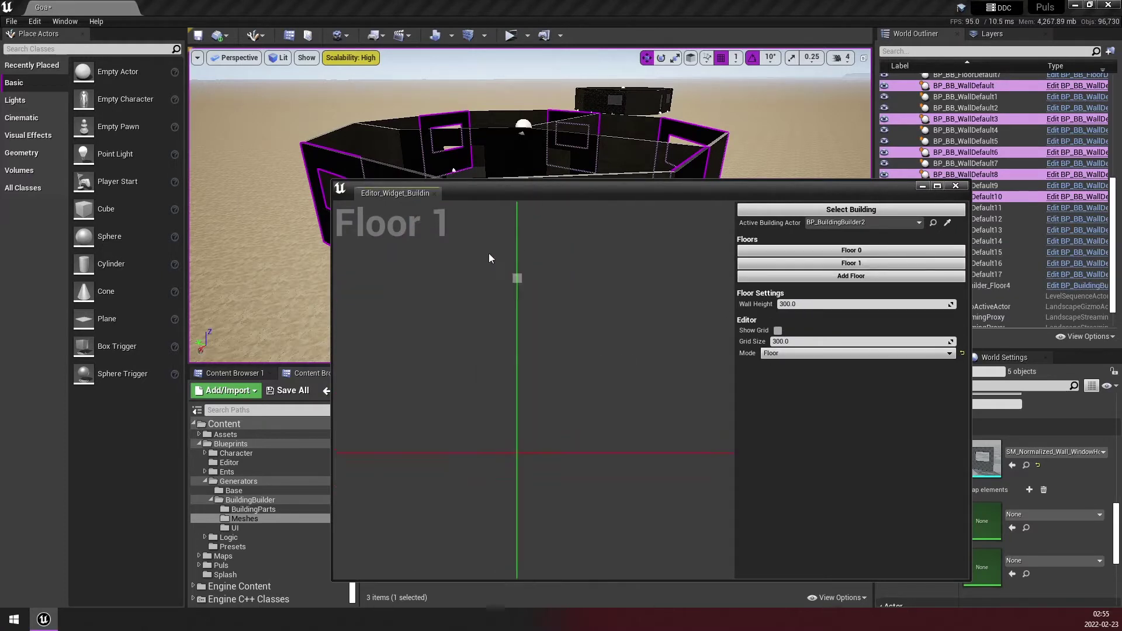
left_click(619, 270)
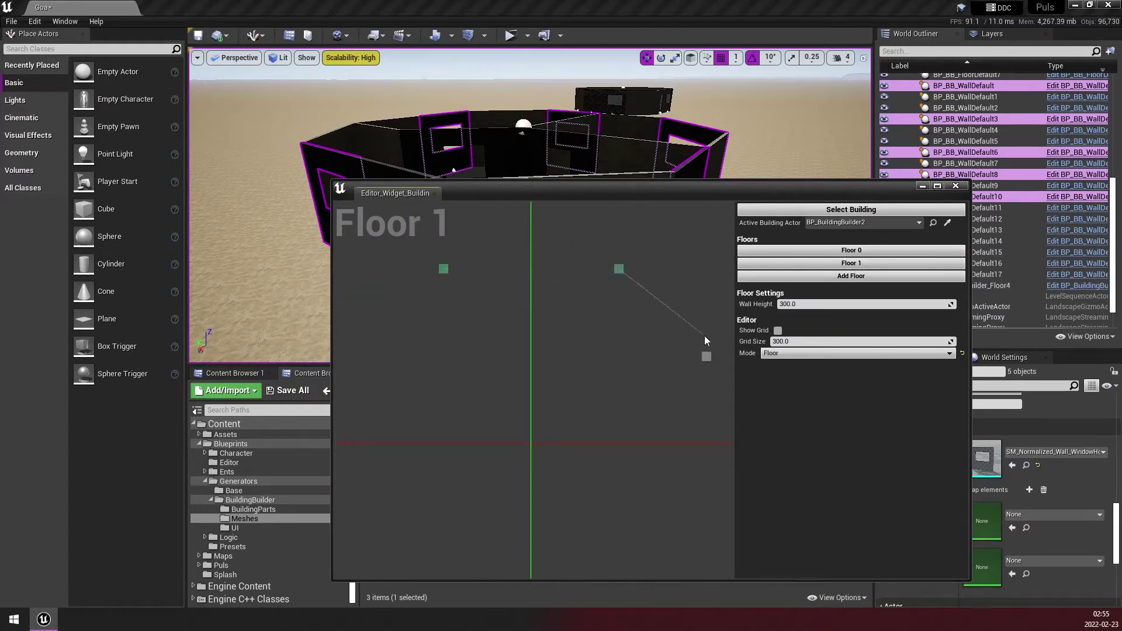
left_click(706, 358)
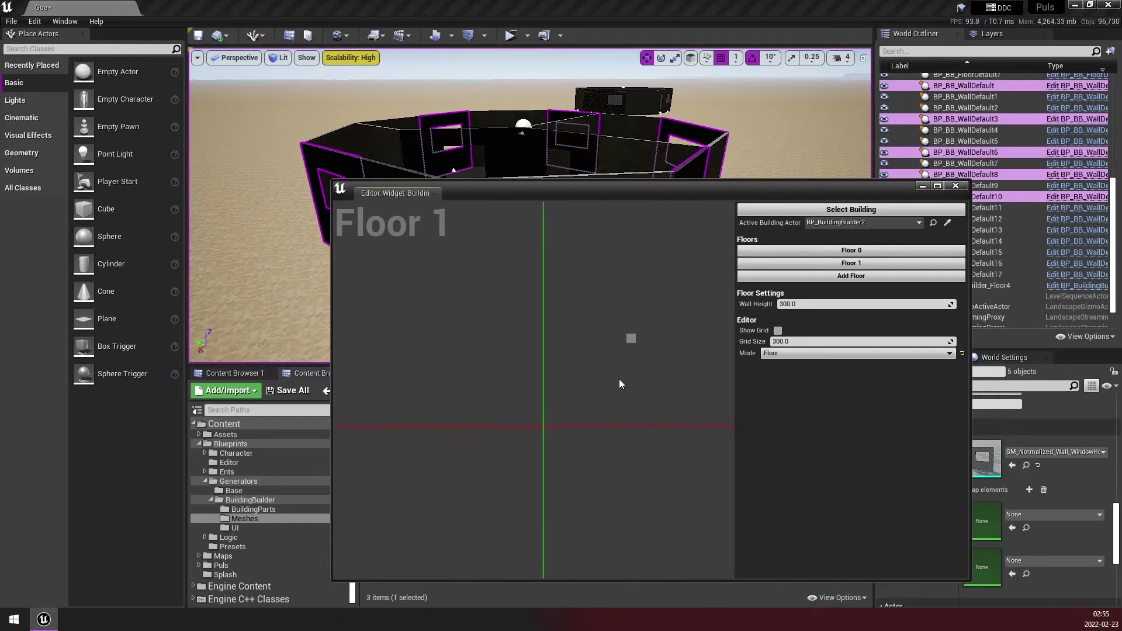
Step: Enlarge the builder window, tick Show Grid, and move the window aside from the building
left_click_drag(328, 180, 219, 118)
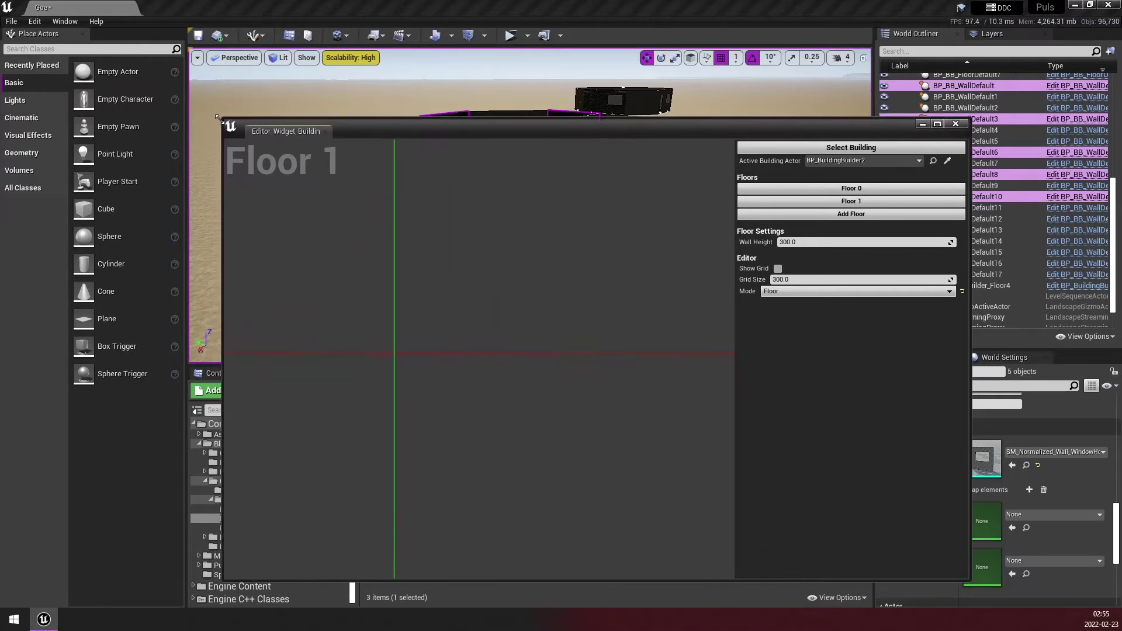
left_click(777, 268)
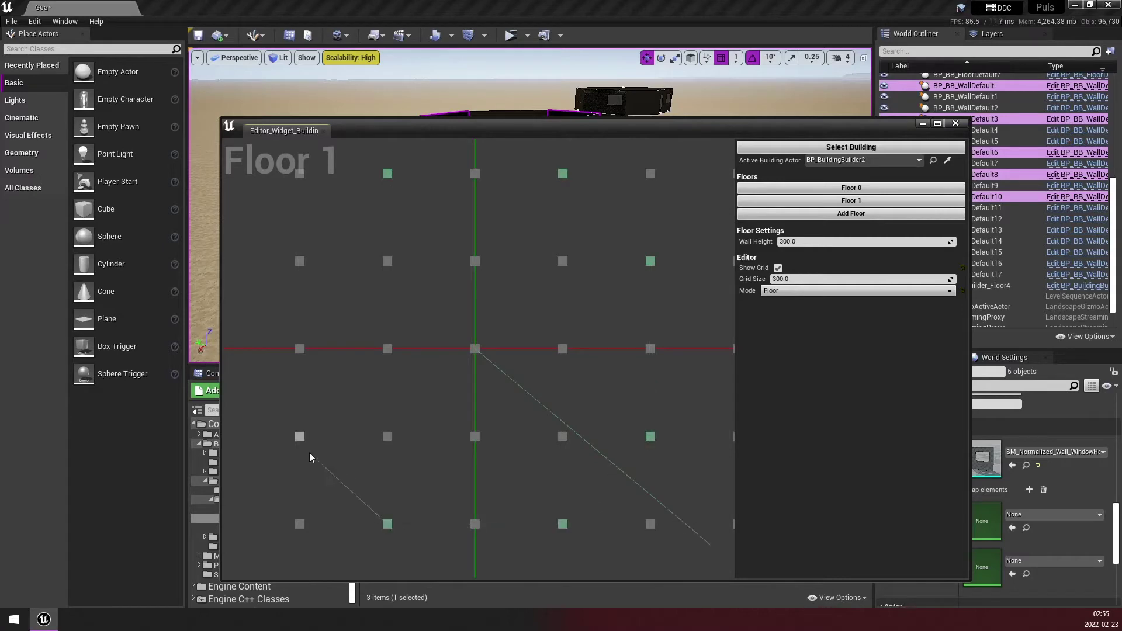
left_click_drag(448, 125, 1121, 228)
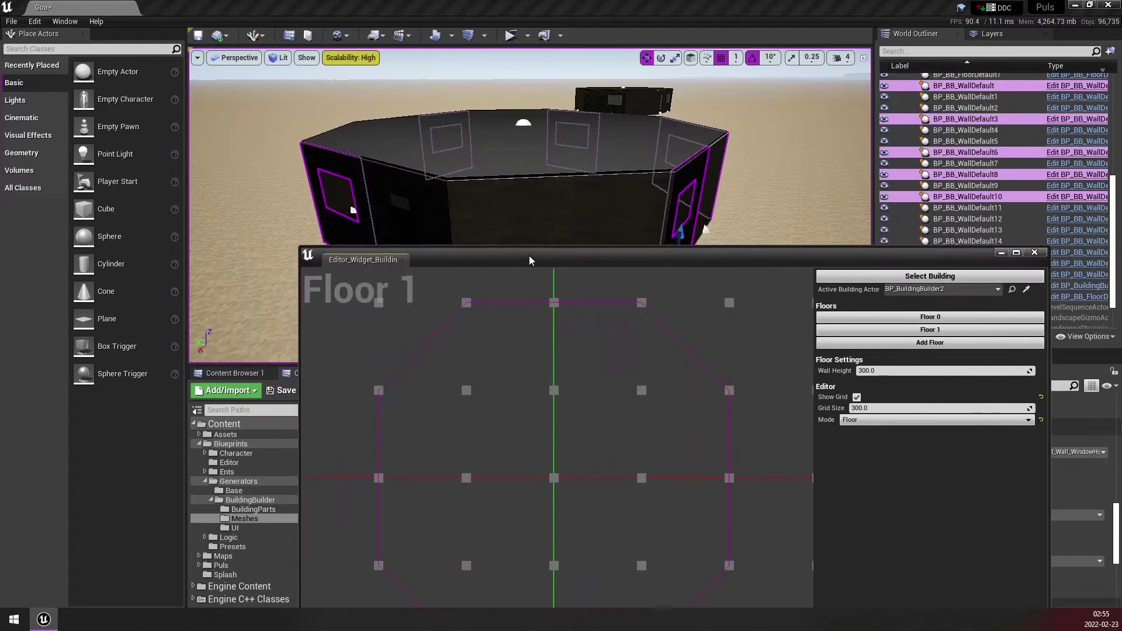
right_click_drag(552, 293, 552, 292)
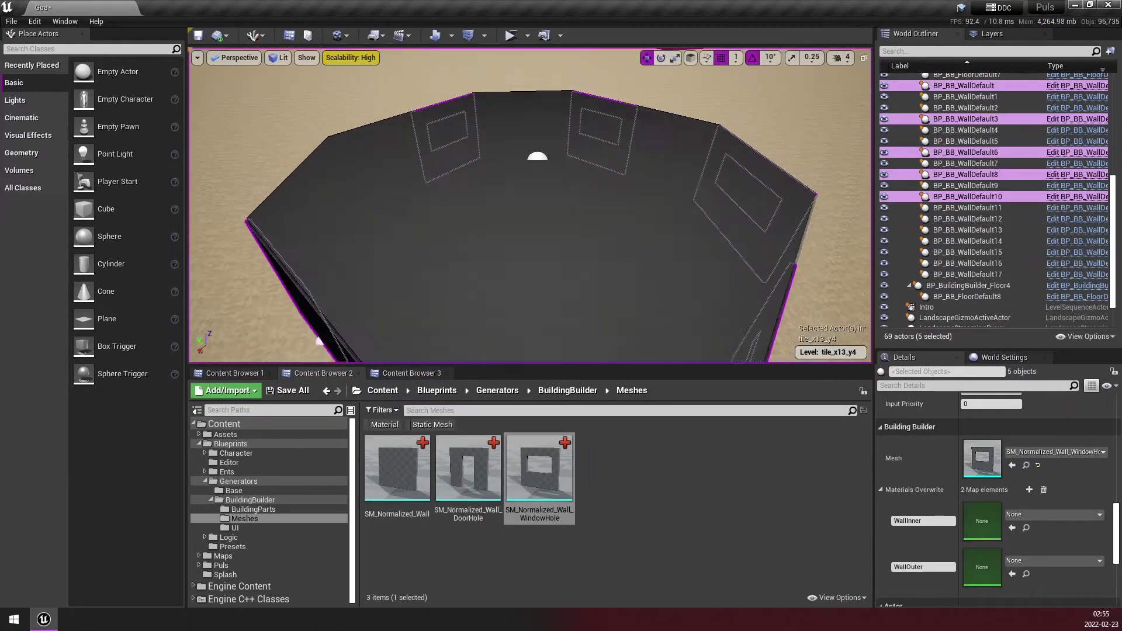
Step: Select three walls and assign MI_DockWall brick to their WallOuter material
scroll(552, 293, "down", 10)
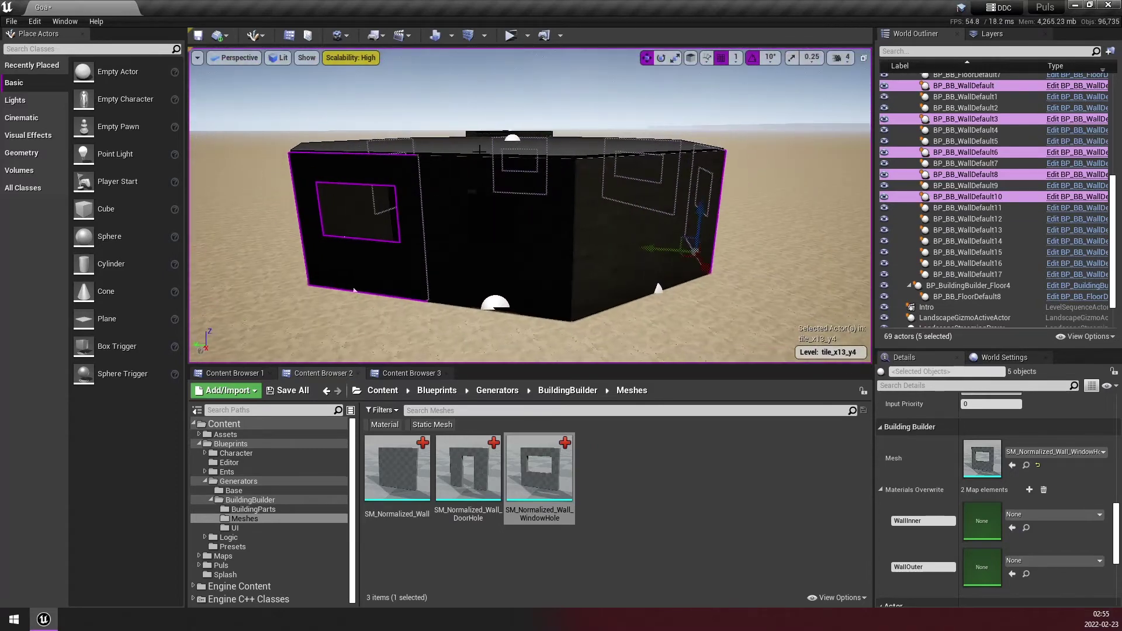
double_click(968, 296)
scroll(934, 471, "up", 2)
left_click(409, 373)
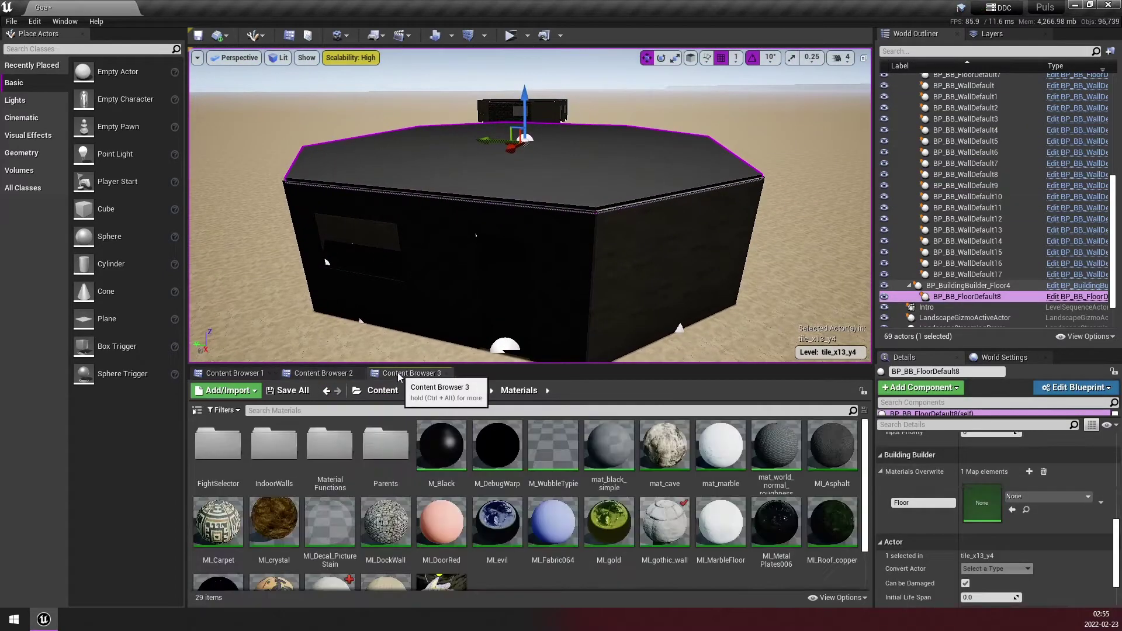
scroll(556, 544, "down", 1)
scroll(546, 548, "down", 1)
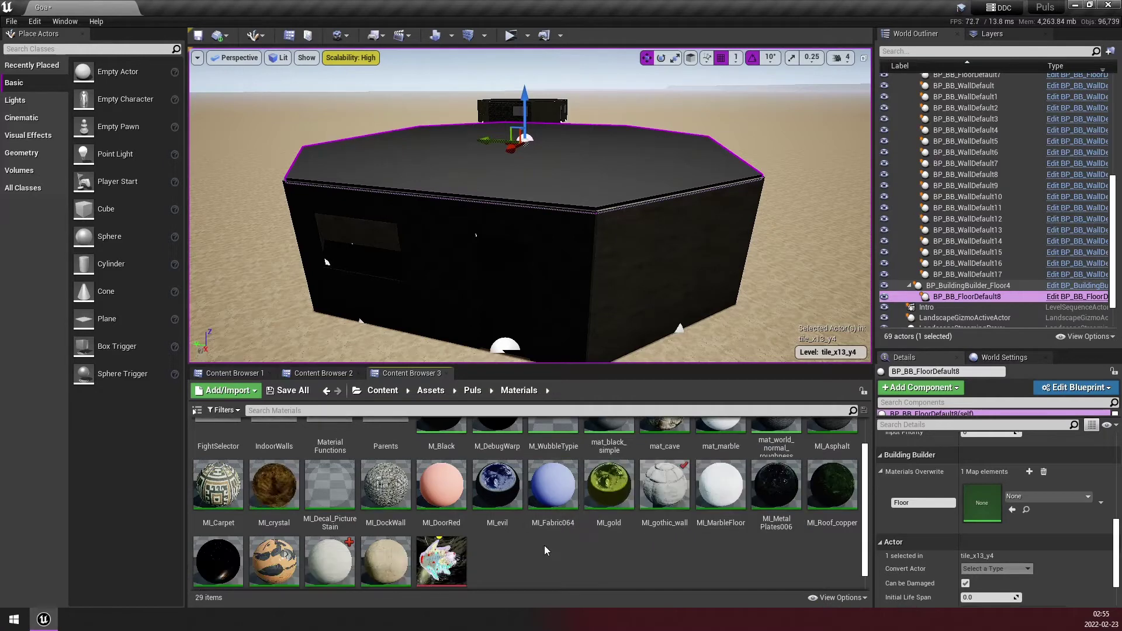
scroll(564, 571, "down", 1)
double_click(966, 96)
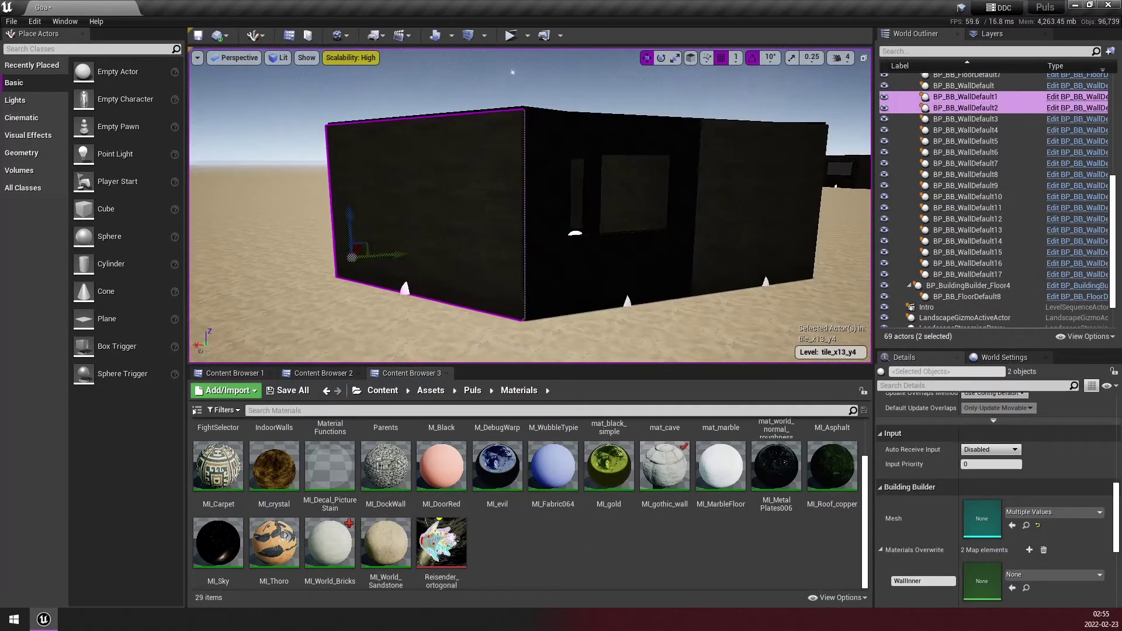
left_click(964, 85, "ctrl")
scroll(994, 514, "down", 2)
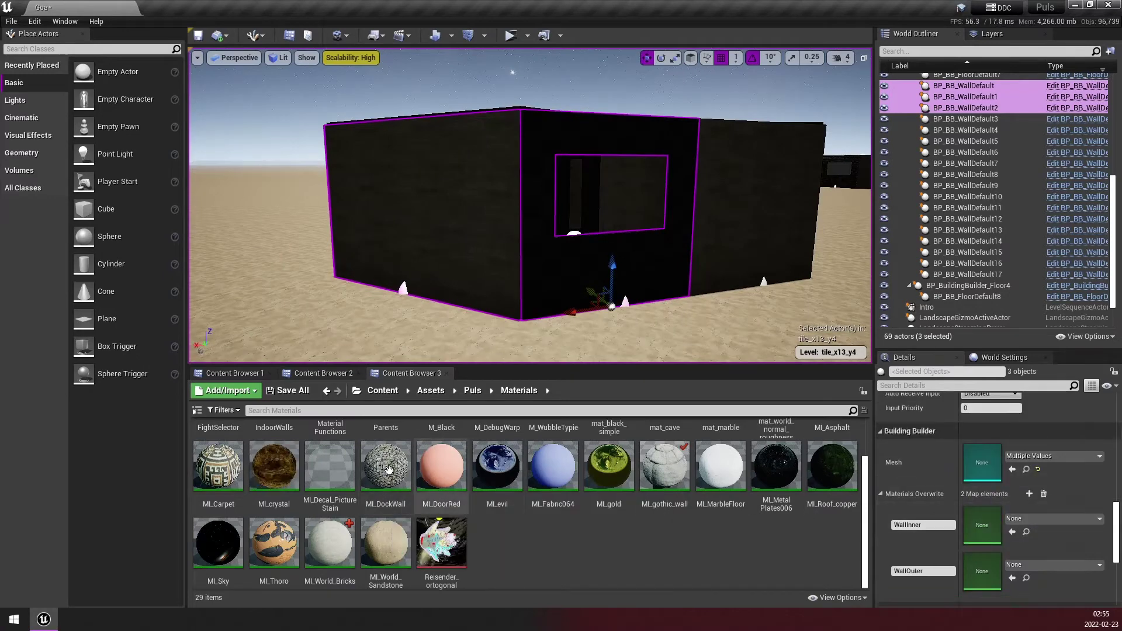
left_click_drag(385, 471, 987, 579)
Step: Select the roof and assign the MI_Asphalt material to its Floor slot
right_click_drag(526, 234, 526, 187)
left_click(508, 233)
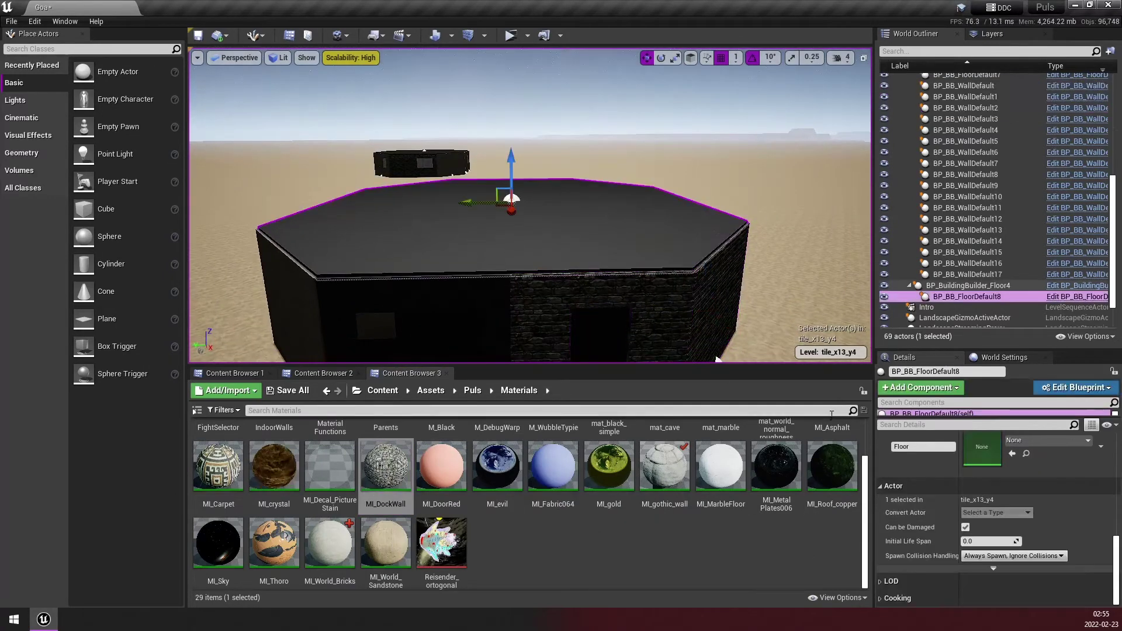
scroll(483, 552, "up", 2)
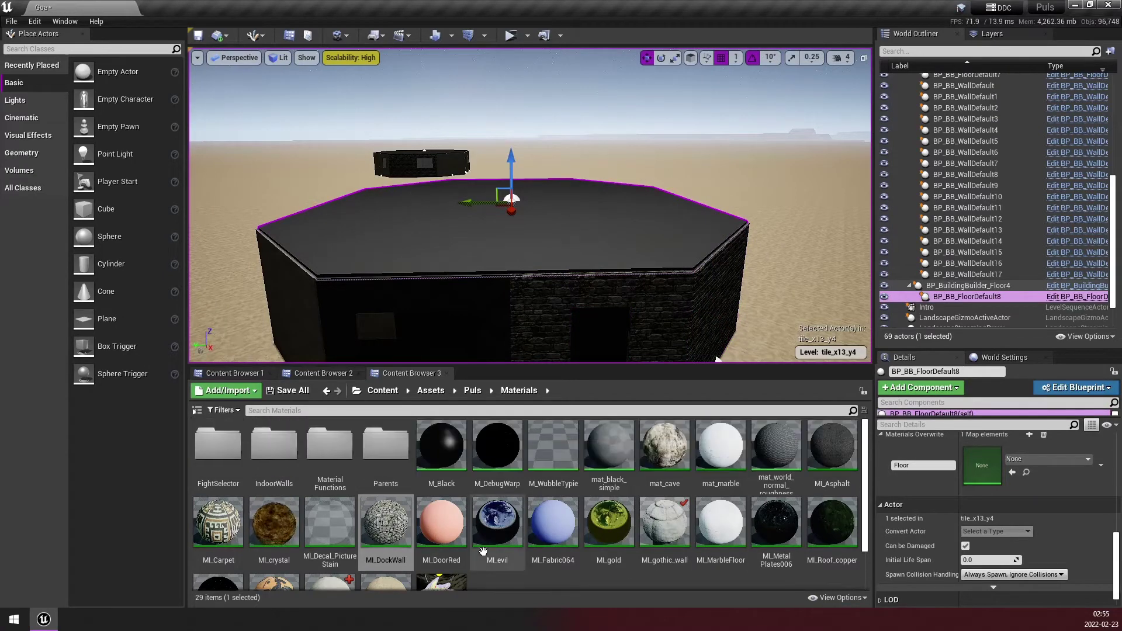
left_click_drag(832, 450, 517, 243)
Step: Select floor piece BP_BB_FloorDefault2 and set its Floor material to MI_MarbleFloor
right_click_drag(517, 243, 409, 175)
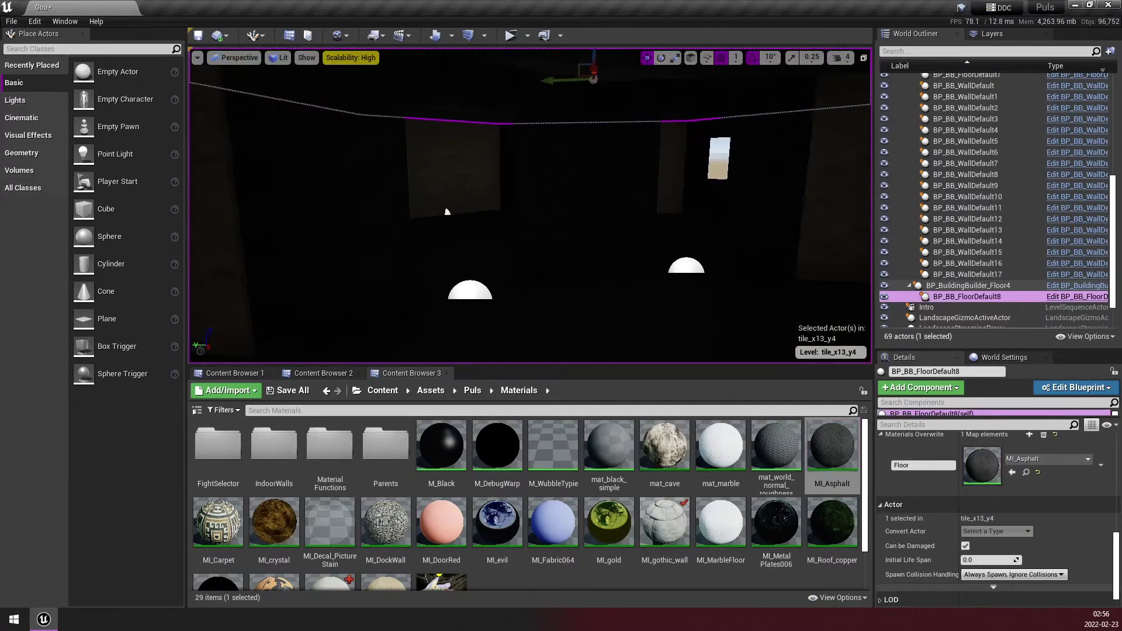
left_click(361, 142)
left_click(366, 143, "ctrl")
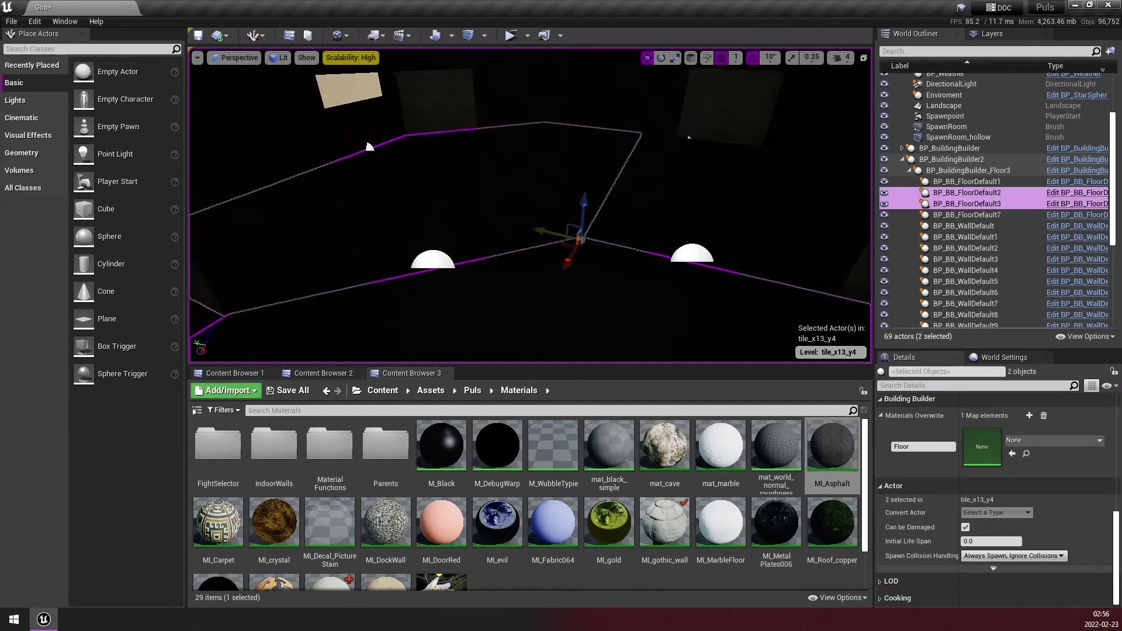
mouse_move(366, 144)
right_mouse_down()
mouse_move(380, 182)
mouse_move(421, 193)
right_mouse_up()
left_click(380, 183)
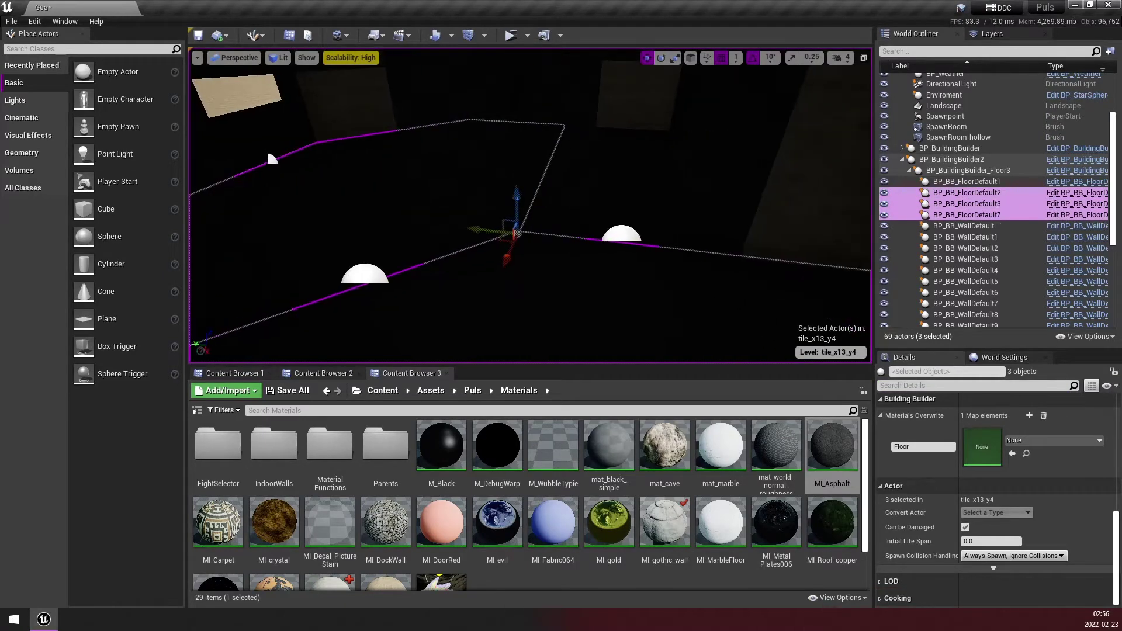
left_click_drag(720, 447, 985, 491)
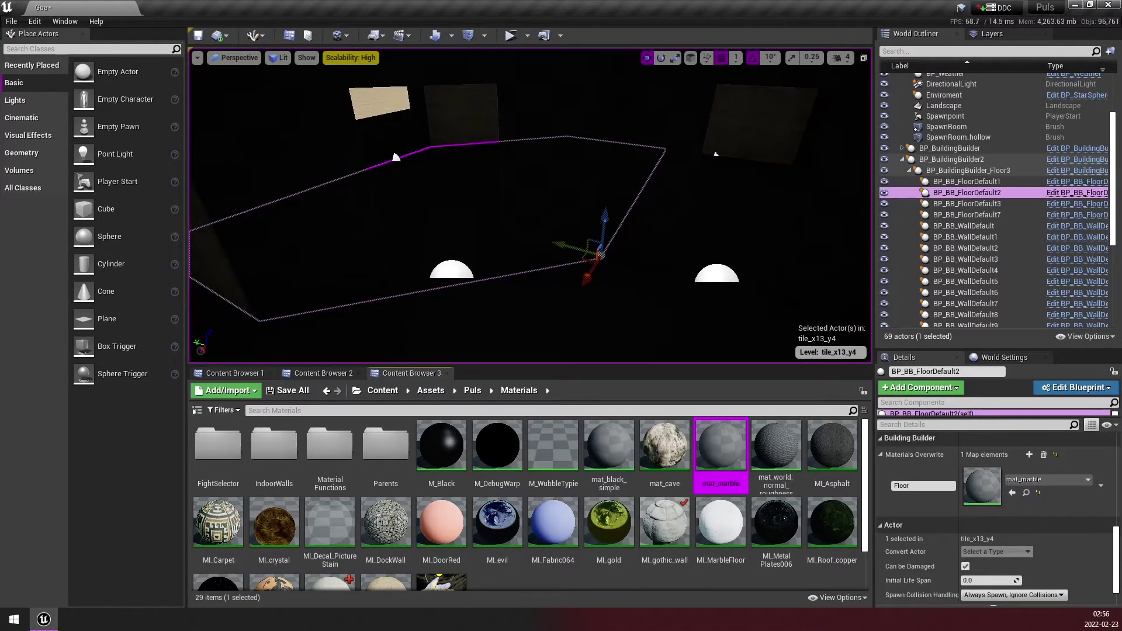
left_click_drag(720, 520, 982, 485)
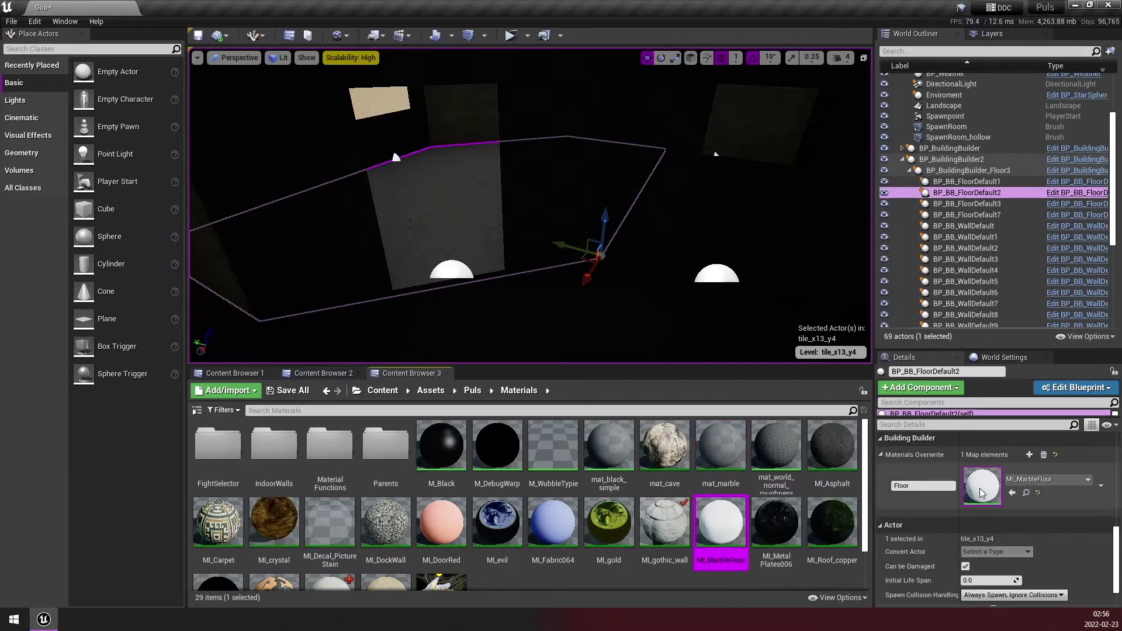
Step: Select the building builder actor and click Update All to rebuild with the new materials
right_click_drag(458, 254, 462, 258)
key("f")
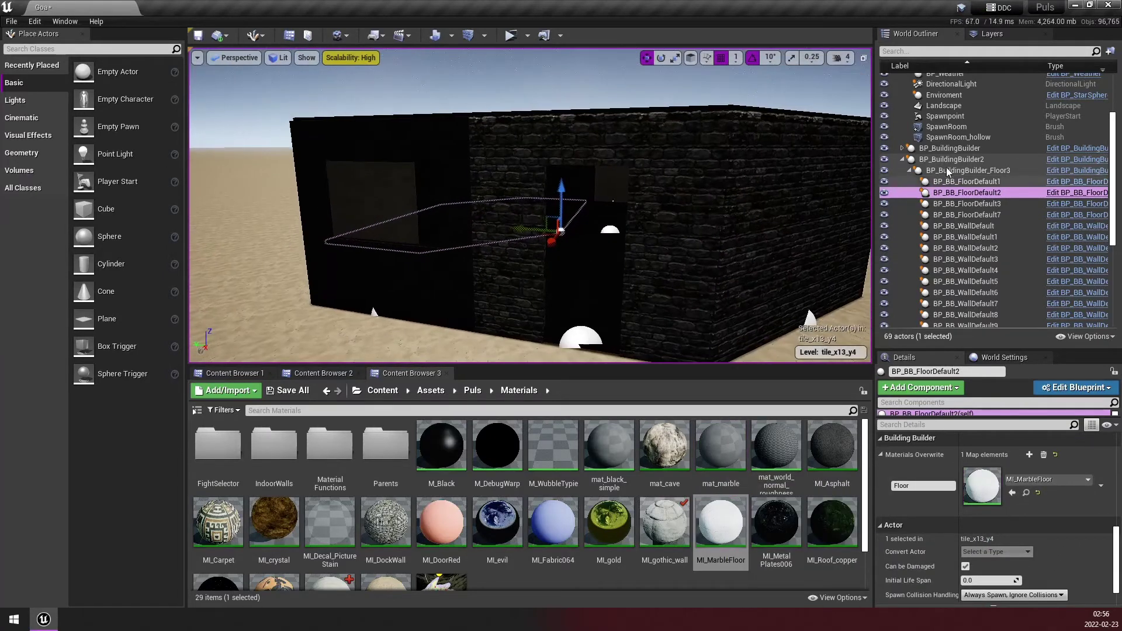
left_click(951, 159)
scroll(992, 496, "down", 5)
scroll(992, 496, "up", 5)
left_click(905, 575)
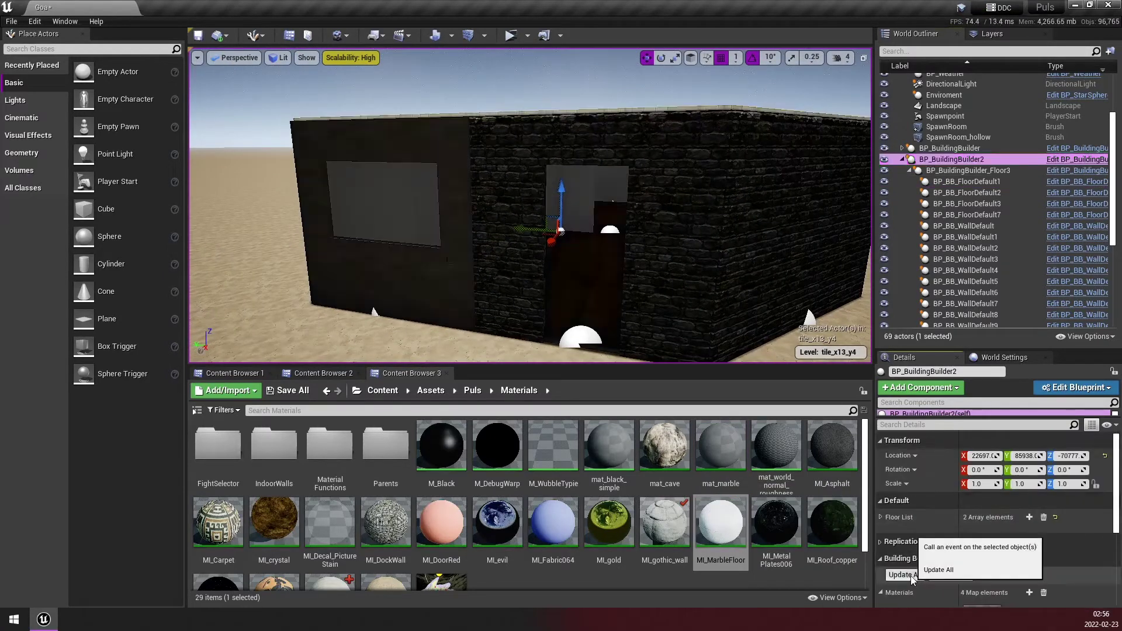
scroll(568, 326, "up", 8)
right_click_drag(568, 325, 544, 322)
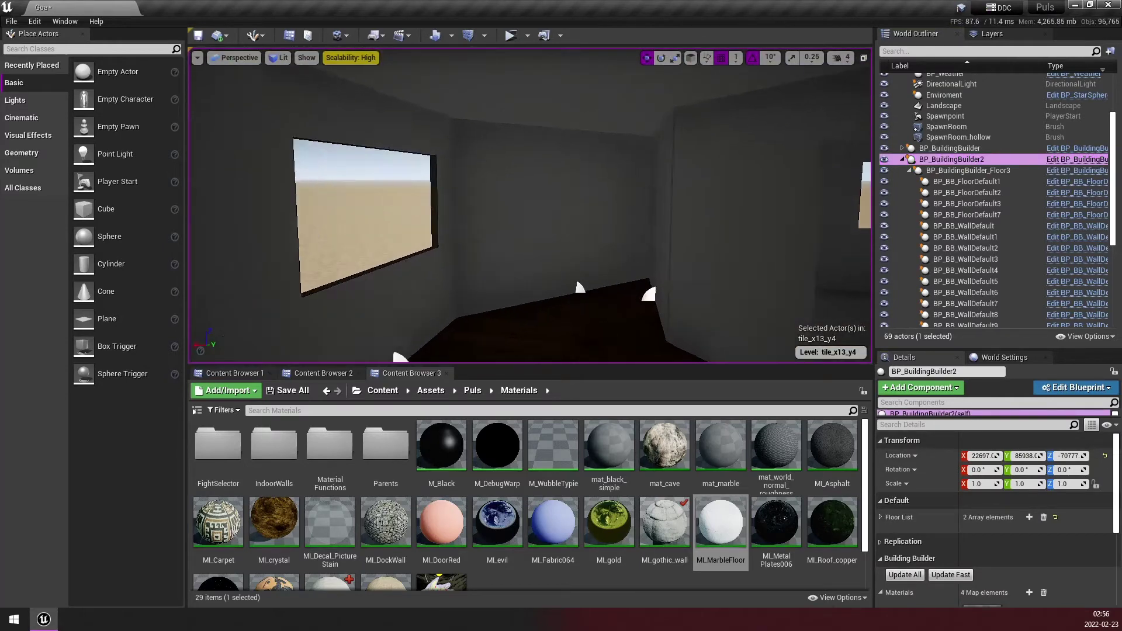
key("f")
scroll(568, 325, "up", 10)
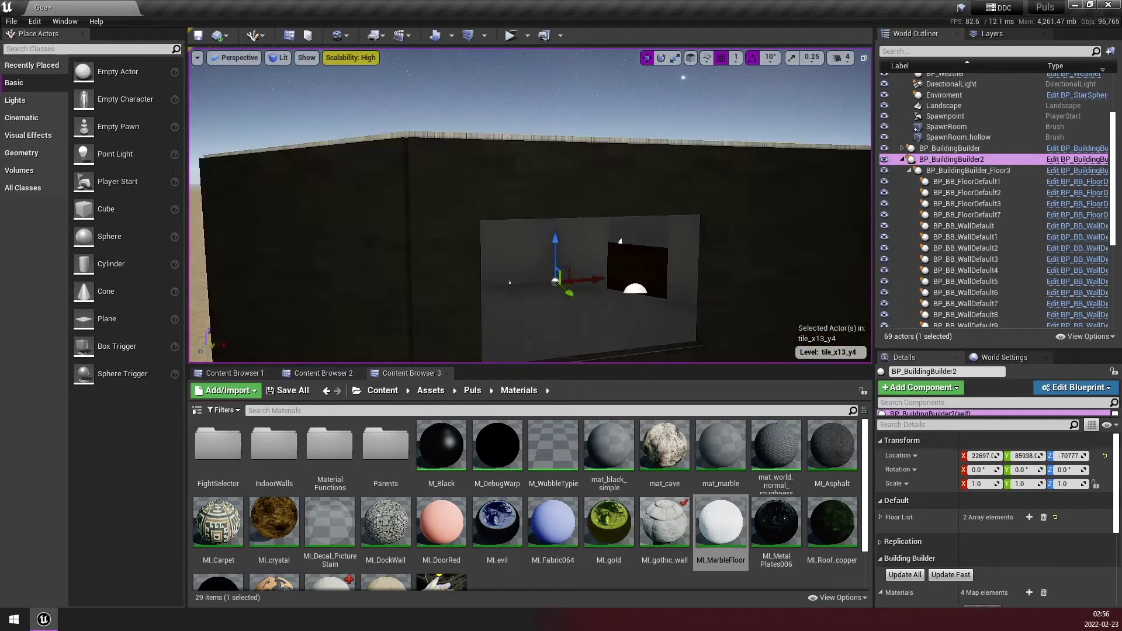
Step: Set WallInner of BP_BB_WallDefault7 and 8 to MI_Wall_IndoorE from the IndoorWalls folder
scroll(568, 325, "down", 6)
left_click(722, 176)
left_click(497, 193, "ctrl")
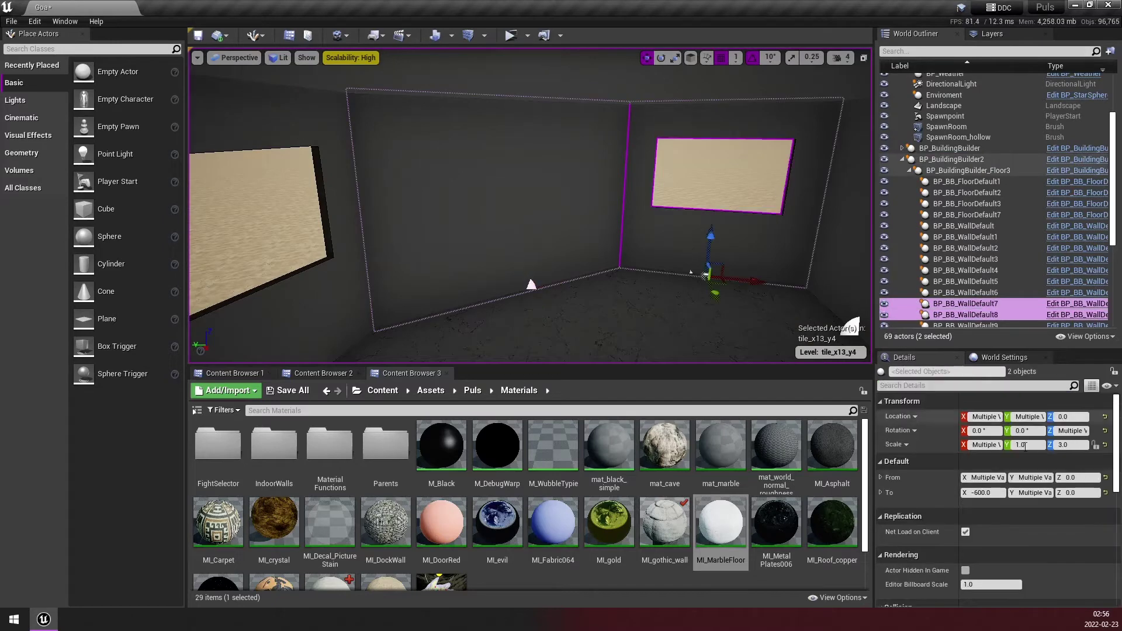
double_click(287, 465)
scroll(1023, 490, "down", 3)
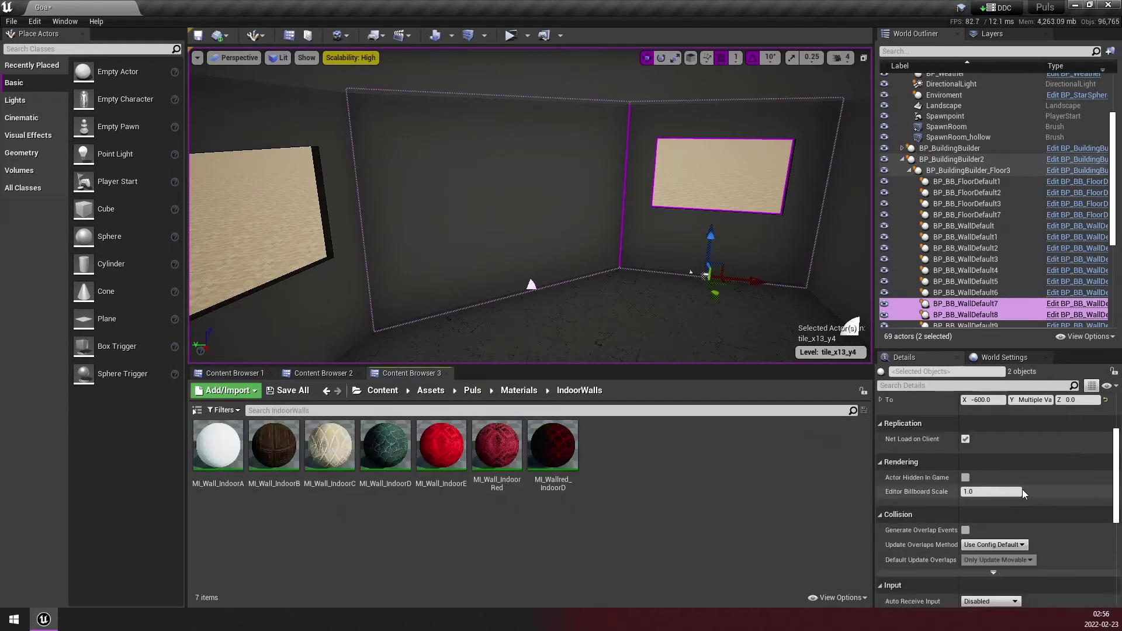
scroll(994, 494, "down", 3)
scroll(959, 499, "down", 3)
left_click_drag(442, 447, 982, 583)
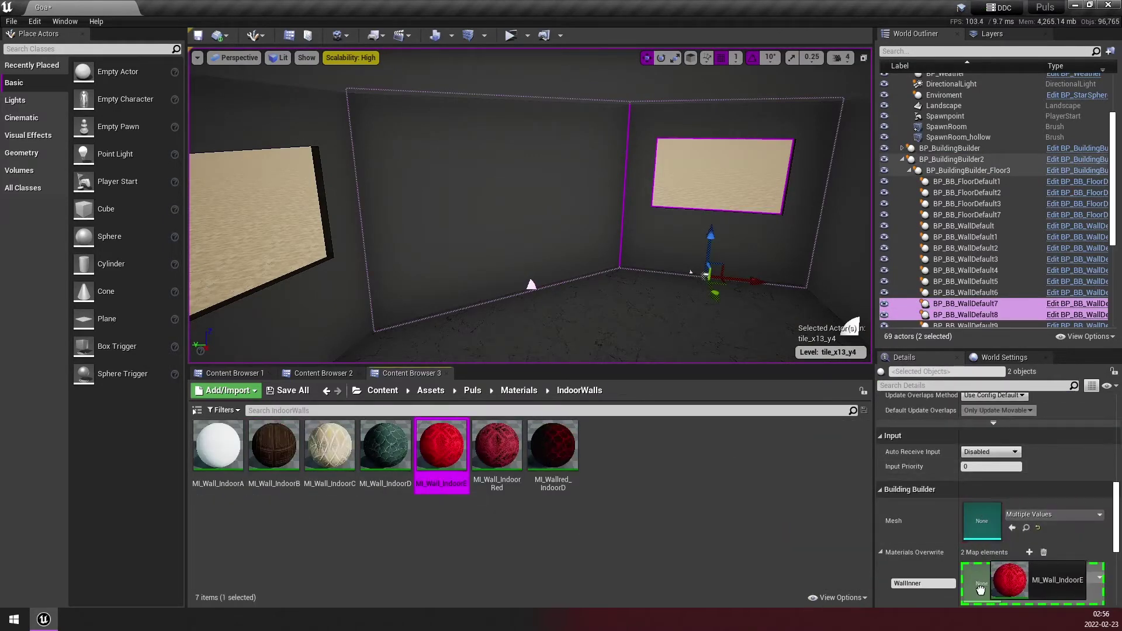
Step: Move the view back outside and select the BP_BuildingBuilder2 actor
mouse_move(444, 328)
right_mouse_down()
mouse_move(479, 233)
mouse_move(526, 245)
right_mouse_up()
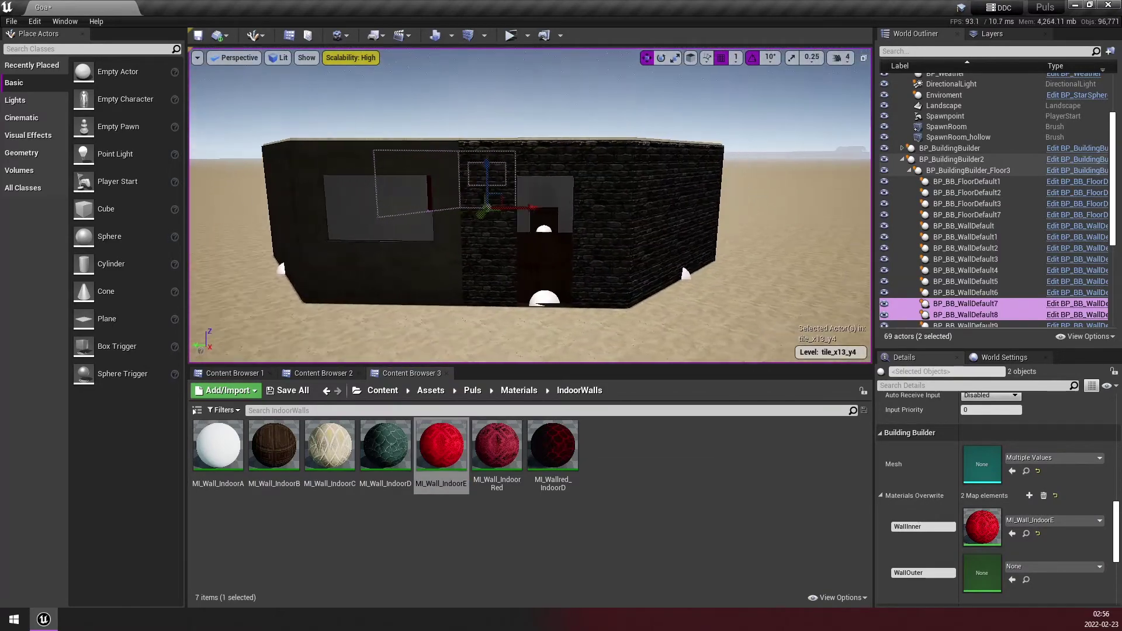
left_click(952, 159)
scroll(931, 468, "down", 5)
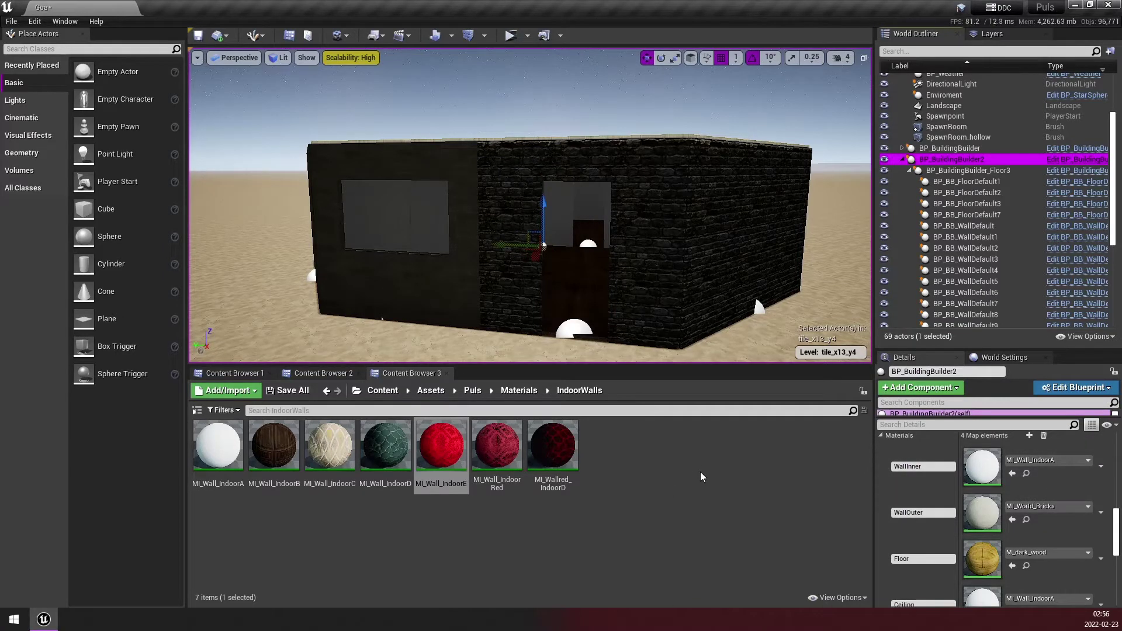
Step: Drag MI_Wall_IndoorD onto the WallOuter slot and orbit to a straight-on front view
left_click_drag(410, 458, 987, 516)
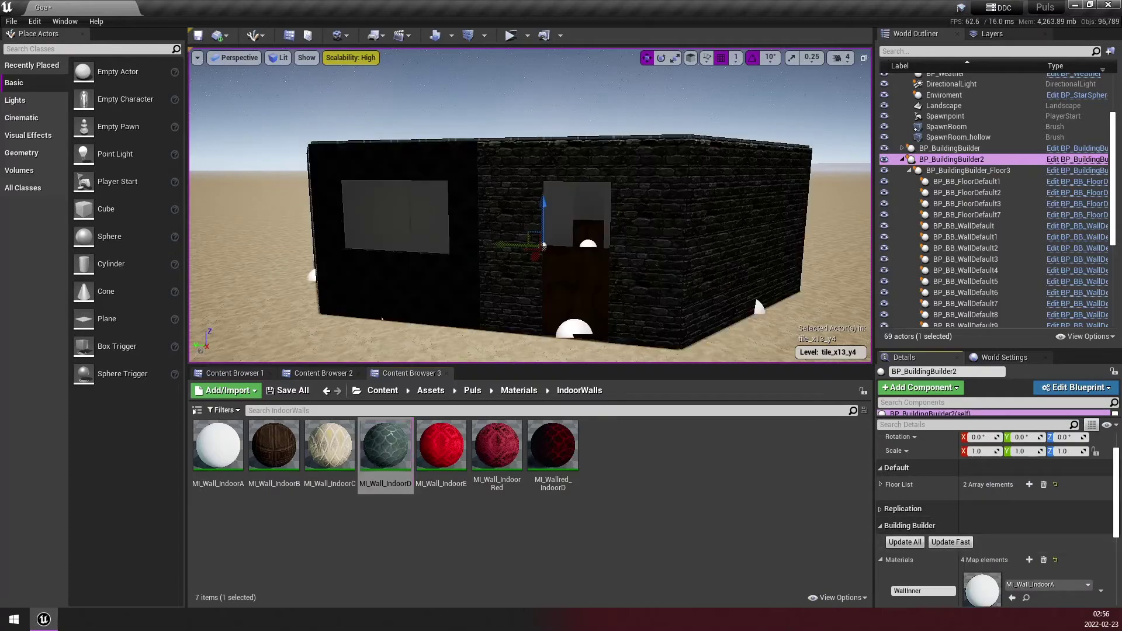
mouse_move(531, 234)
left_mouse_down("alt")
mouse_move(643, 234)
mouse_move(584, 280)
mouse_move(549, 275)
left_mouse_up("alt")
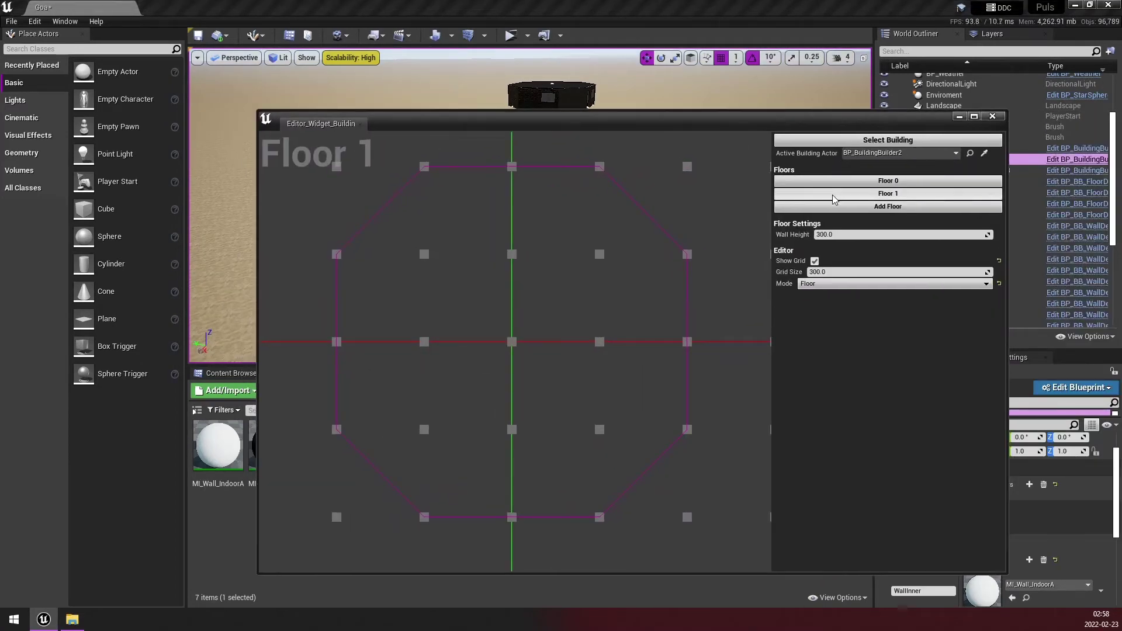
Step: Show the Floor 1 plan and set the builder Mode to Walls
left_click(833, 199)
left_click(825, 284)
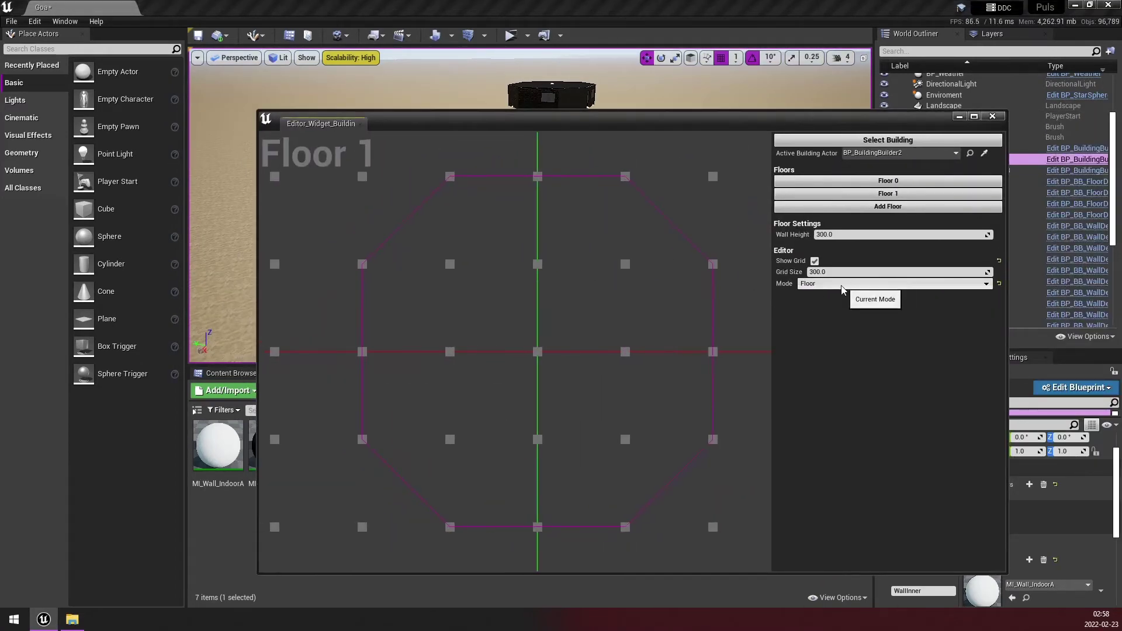
left_click(815, 294)
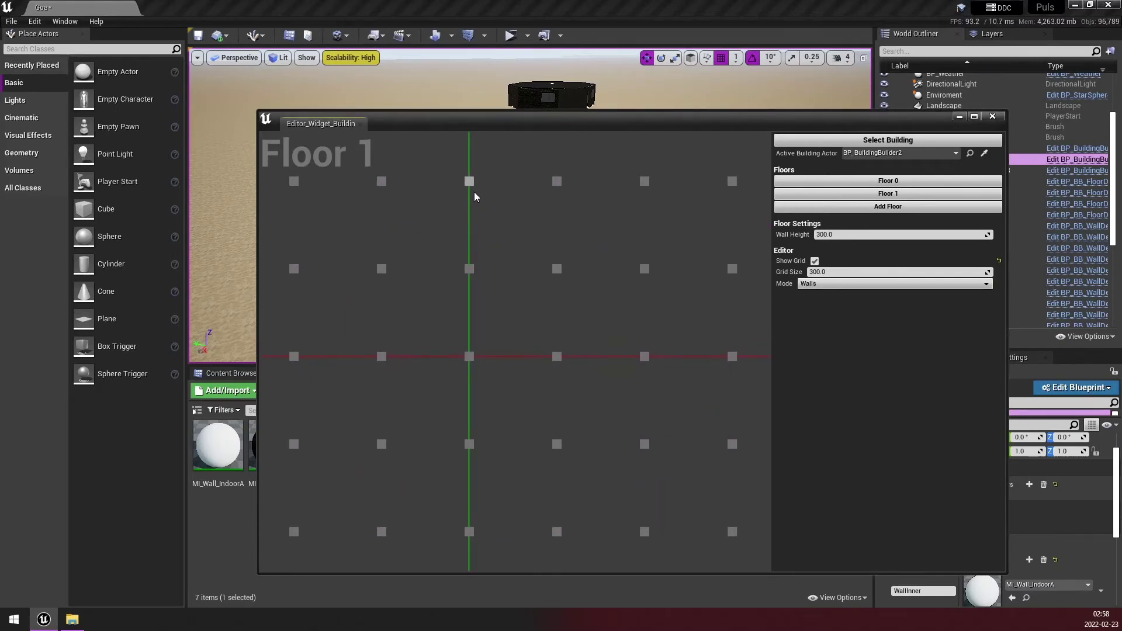
Step: Draw a closed five-sided wall outline with one diagonal corner on Floor 1
left_click(474, 193)
left_click(557, 186)
left_click(643, 269)
left_click(647, 354)
left_click(471, 185)
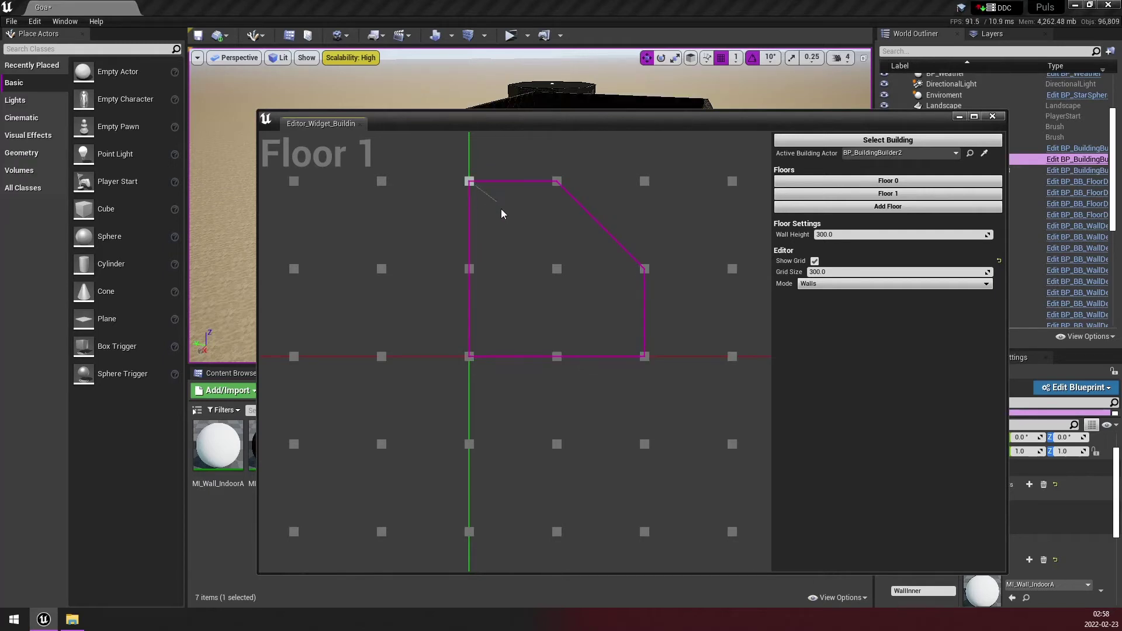
left_click_drag(516, 127, 502, 124)
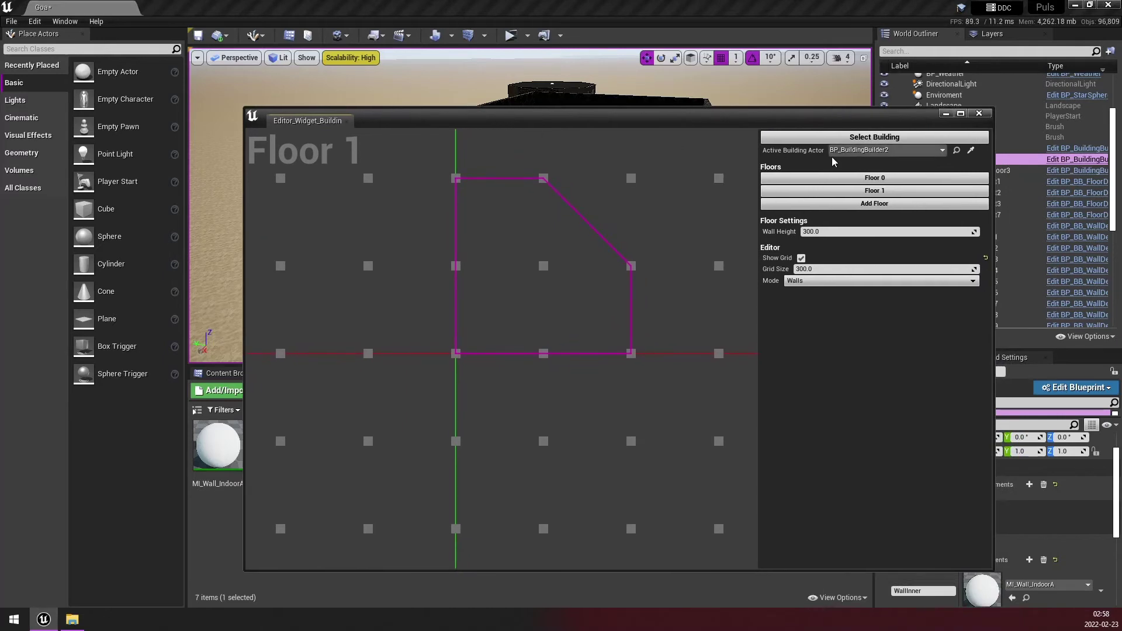
Step: Add Floor 2, select it for editing, and set Mode to Floor
left_click(817, 205)
left_click(822, 210)
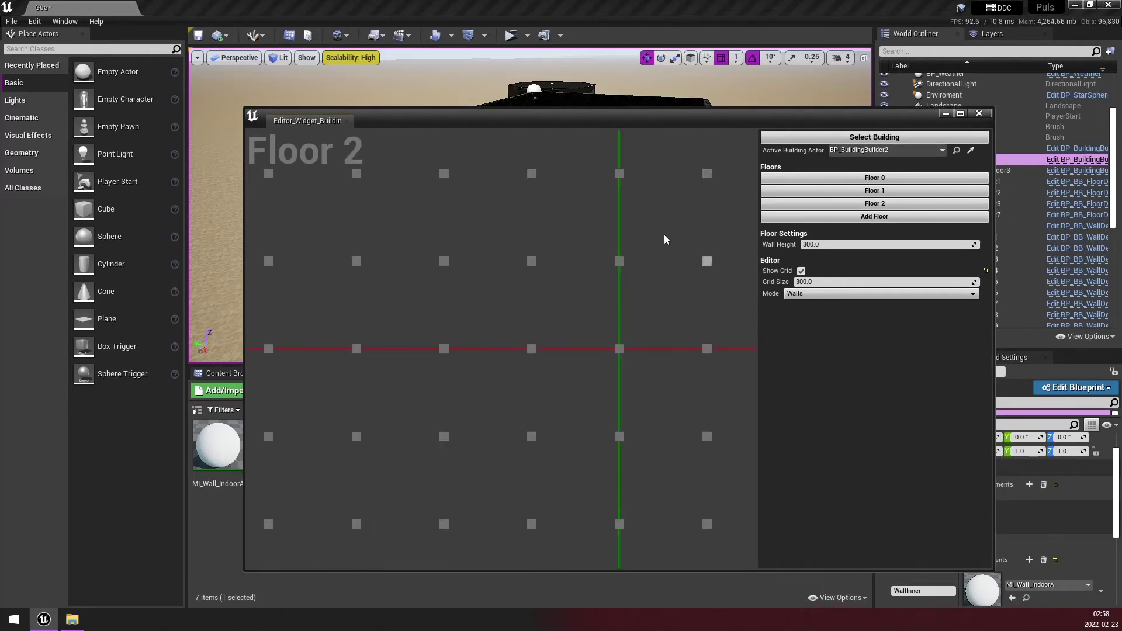
right_click_drag(665, 233, 595, 254)
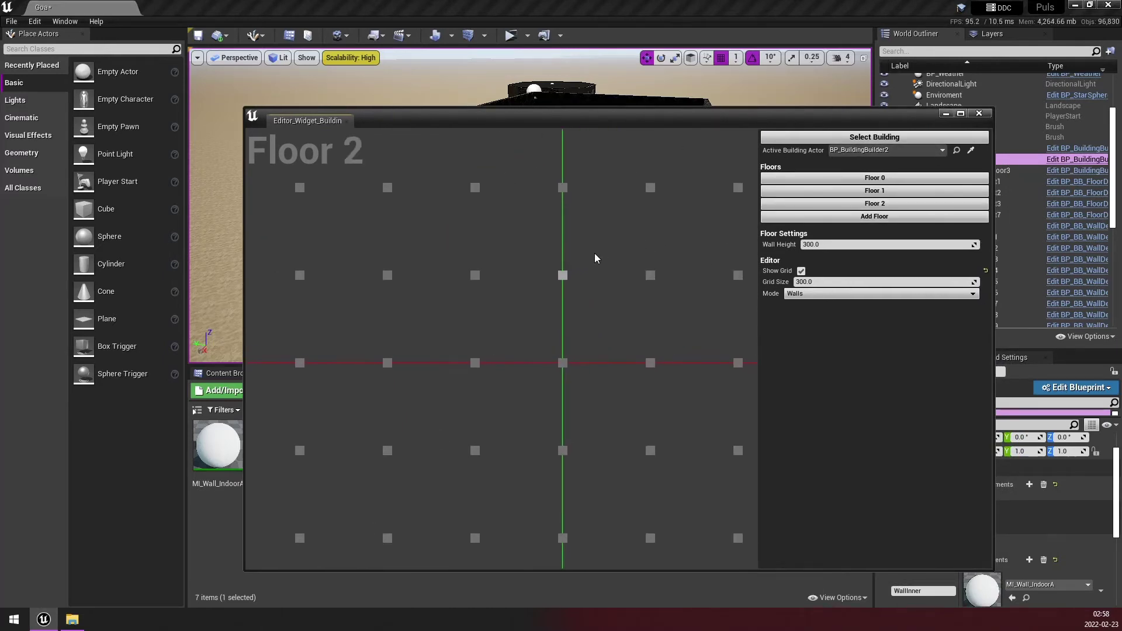
left_click(817, 191)
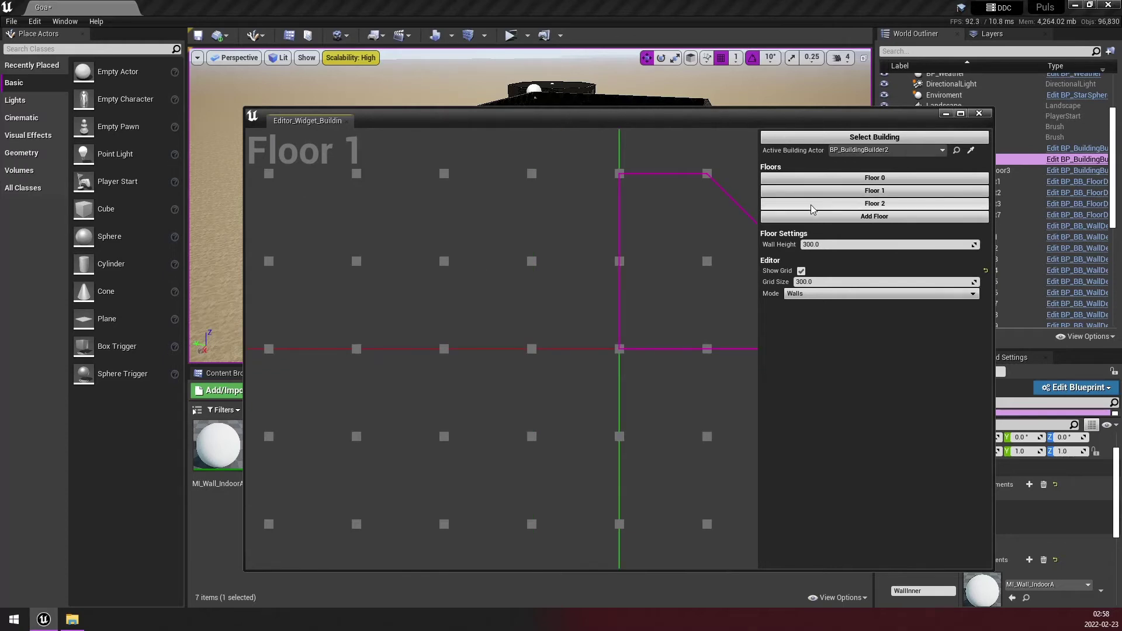
left_click(811, 204)
left_click(798, 295)
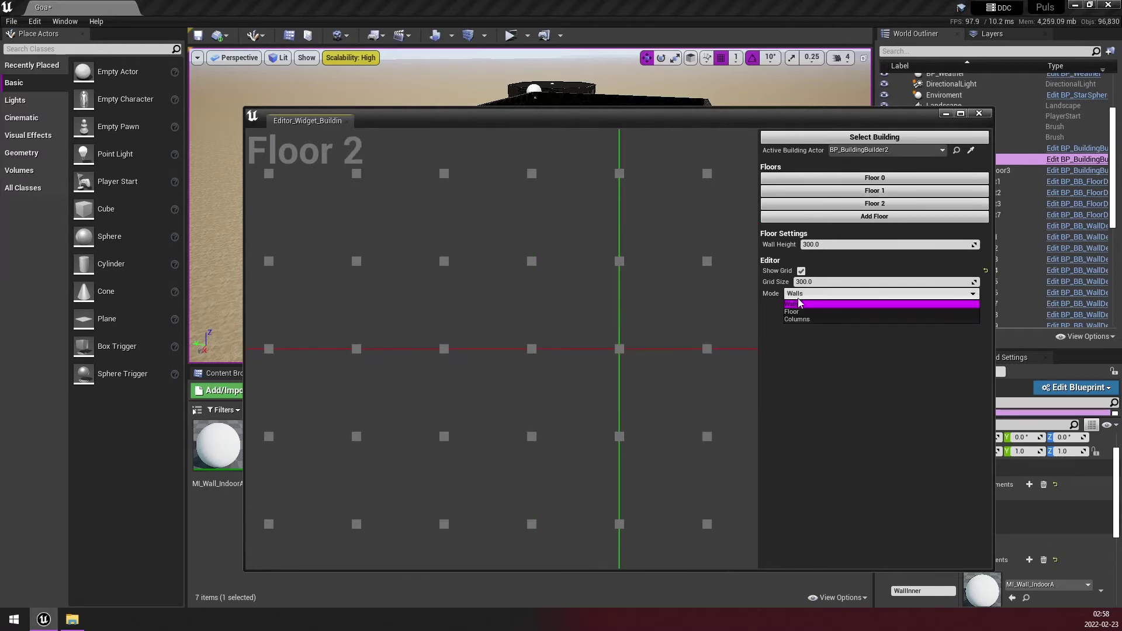
left_click(793, 312)
Step: Draw a five-sided floor slab with a diagonal edge matching the walls below
right_click_drag(710, 301, 510, 363)
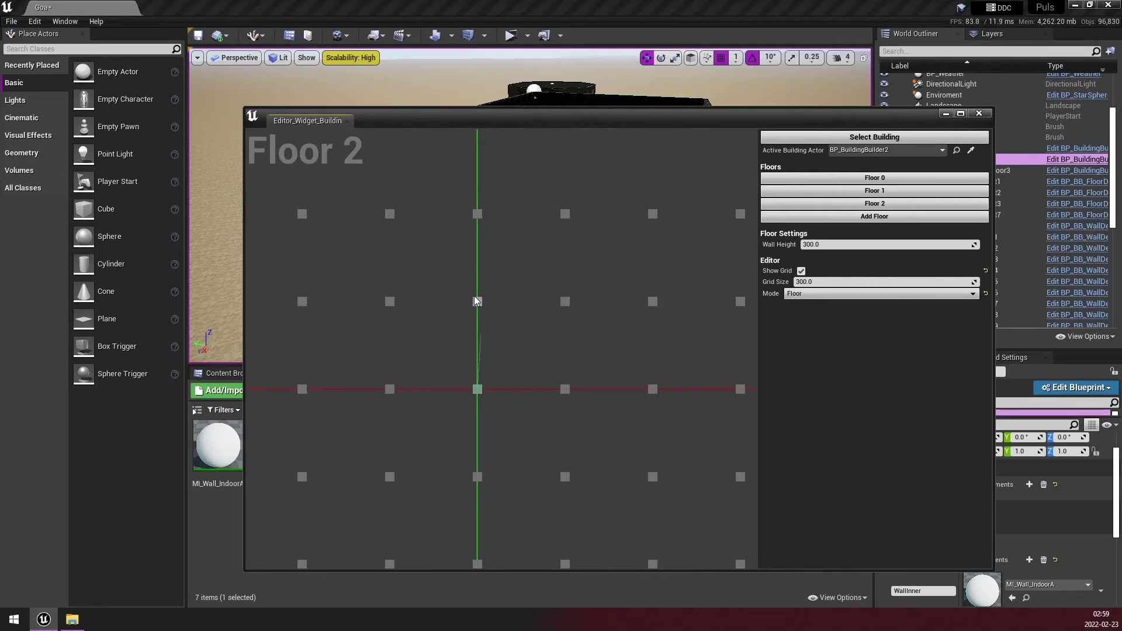
left_click(478, 214)
left_click(565, 214)
left_click(653, 302)
left_click(653, 386)
left_click(479, 389)
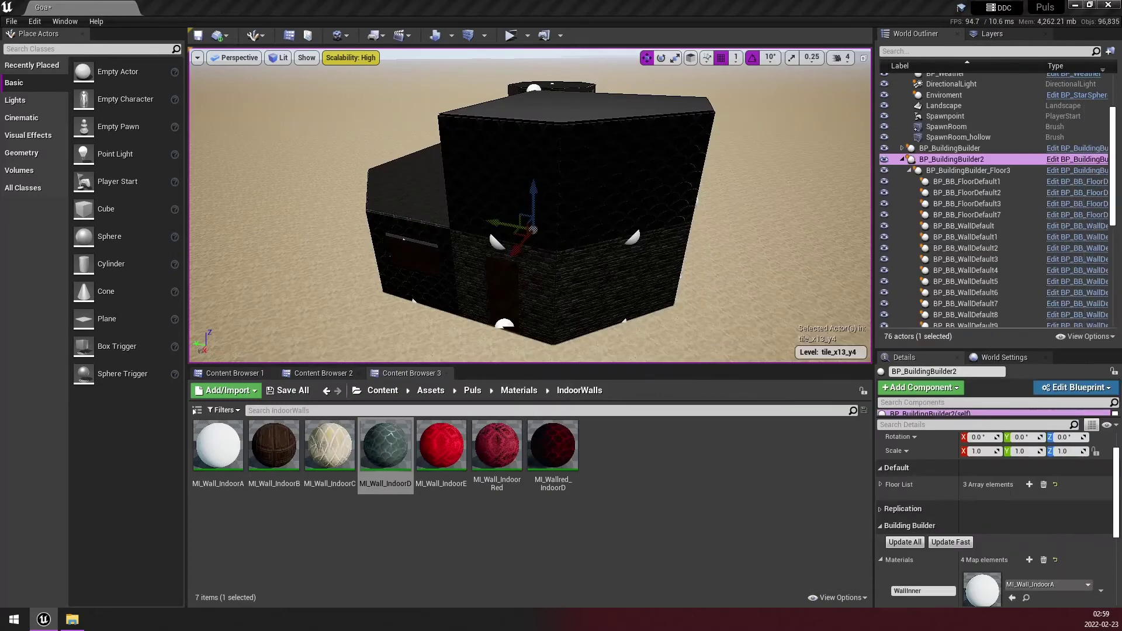
right_click_drag(525, 121, 193, 181)
Step: Collapse the Floor3 and Floor4 groups in the Outliner and reopen the builder on Floor 2, moved lower
left_click(910, 170)
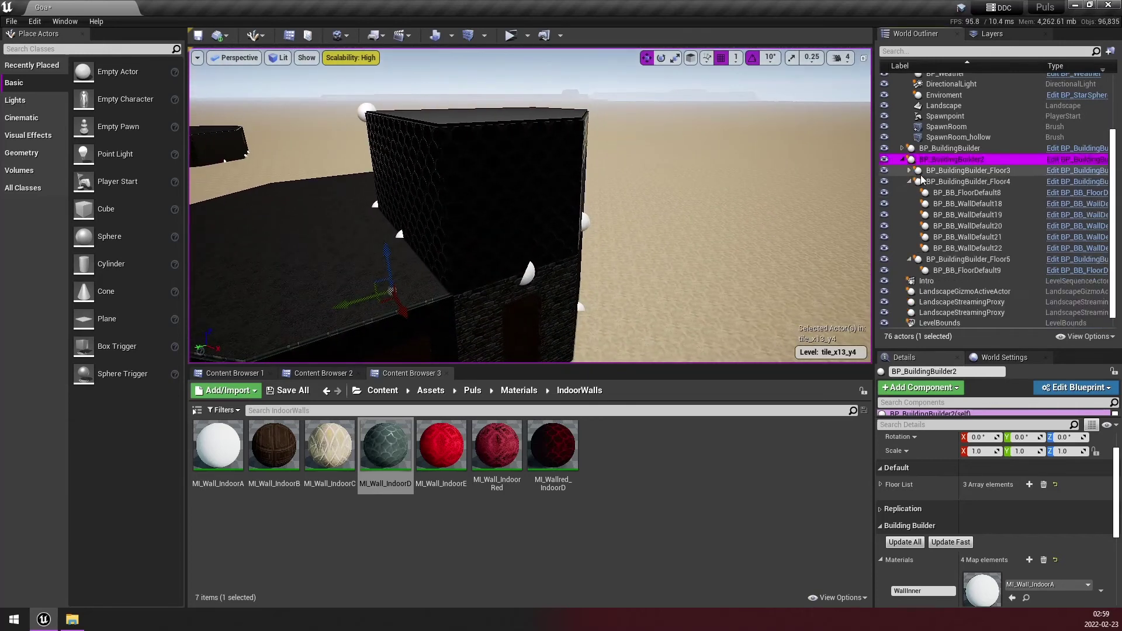
left_click(910, 181)
right_click_drag(500, 329, 499, 329)
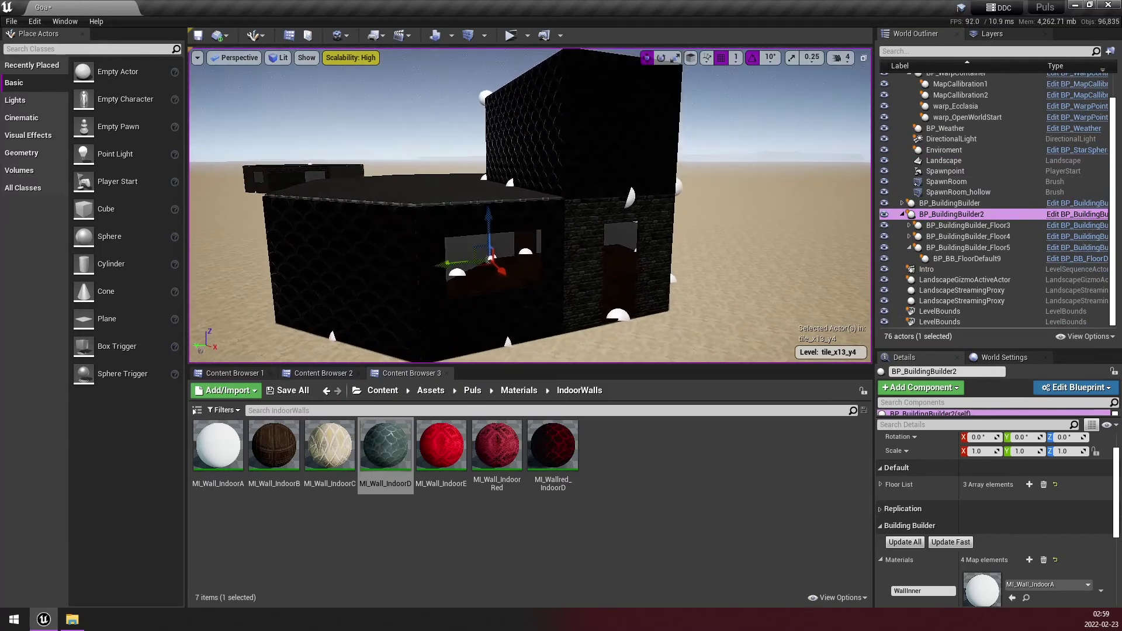
left_click_drag(637, 202, 453, 160)
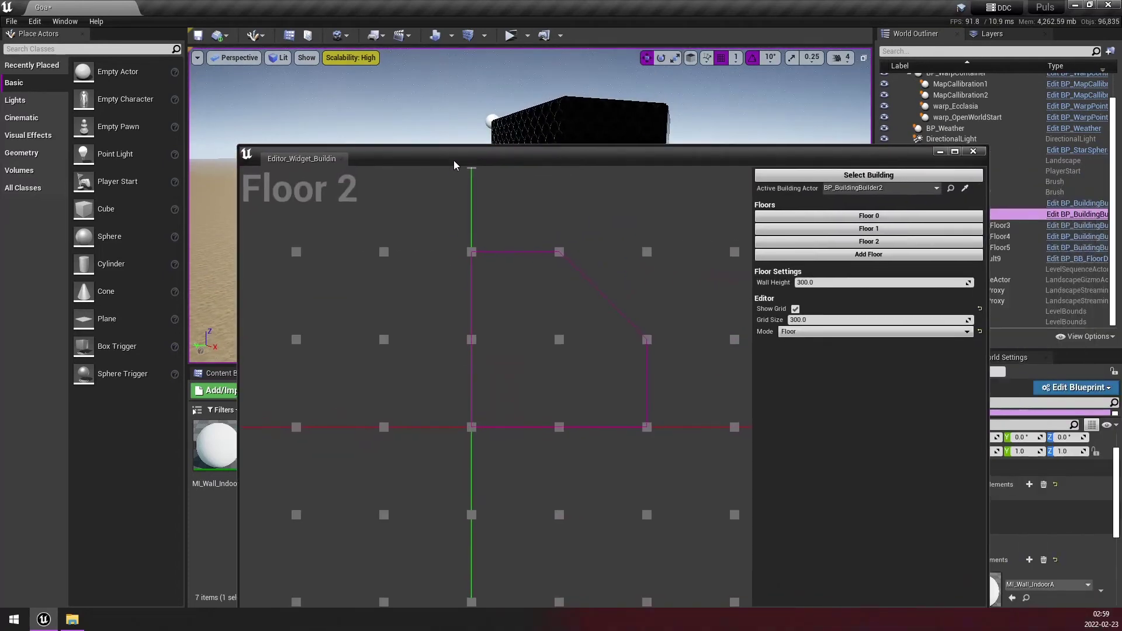
left_click_drag(670, 147, 654, 318)
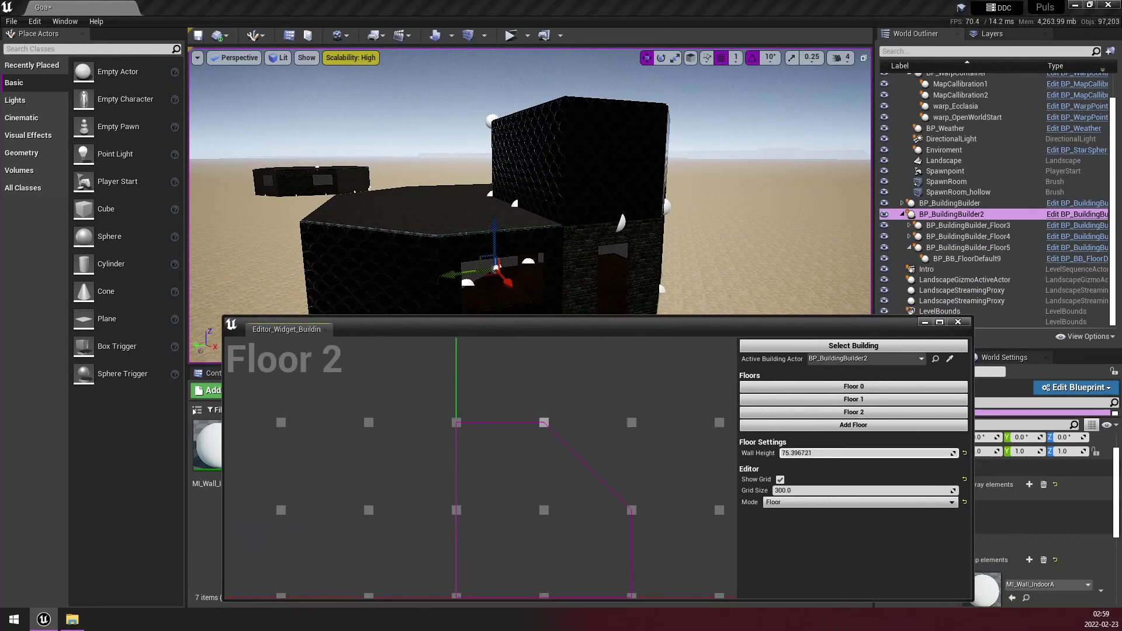
Step: Lower the Floor 1 and Floor 0 wall heights, leaving Floor 1 near 161.5, and close Editor_Widget_Building
left_click(833, 401)
left_click_drag(795, 454, 760, 454)
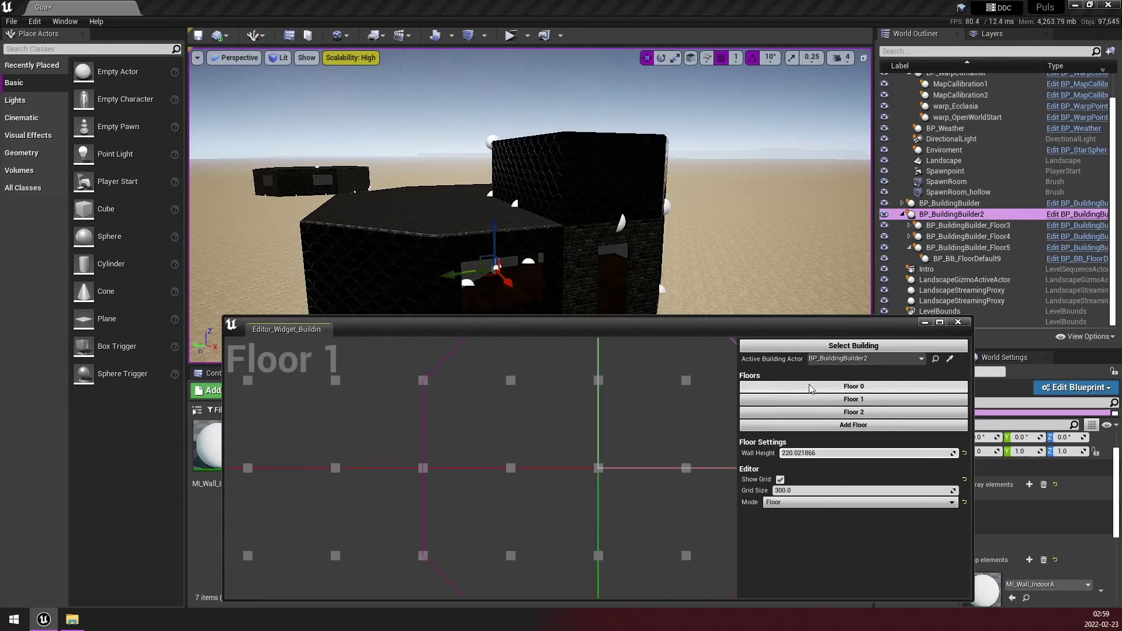
left_click(811, 389)
mouse_move(830, 453)
left_mouse_down()
mouse_move(877, 453)
mouse_move(809, 445)
left_mouse_up()
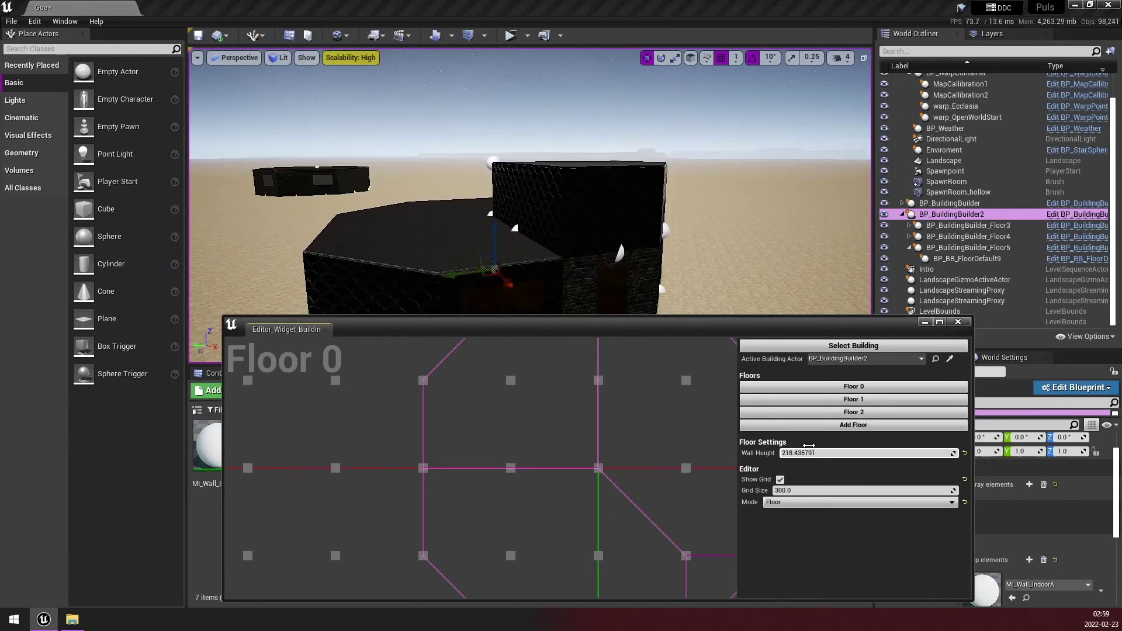
left_click(854, 399)
mouse_move(797, 454)
left_mouse_down()
mouse_move(835, 453)
mouse_move(812, 454)
left_mouse_up()
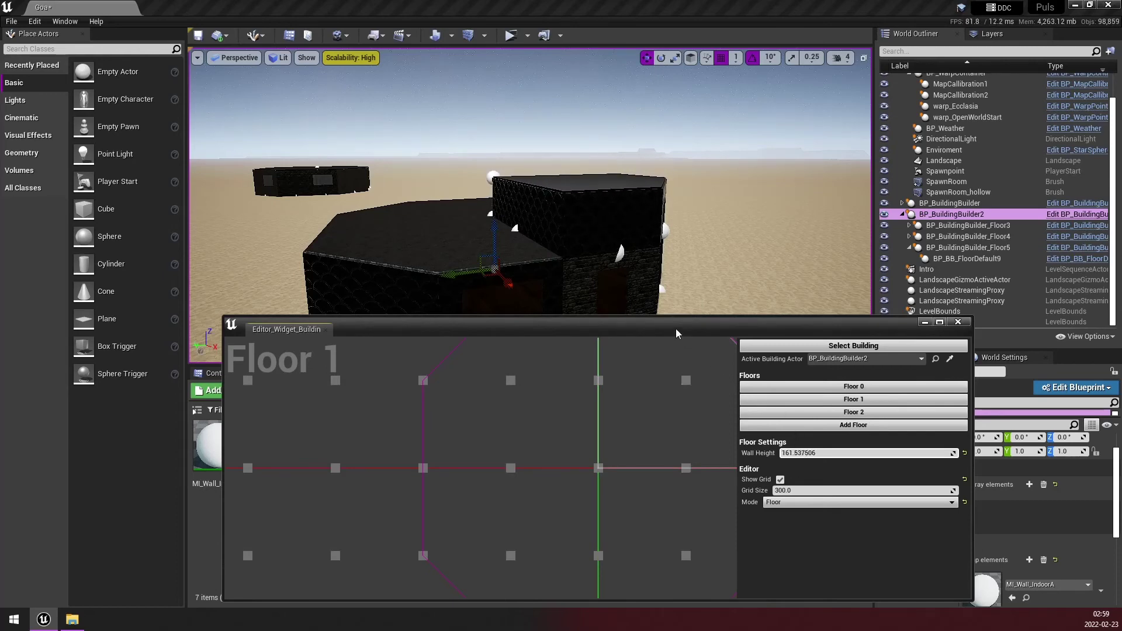
left_click(959, 322)
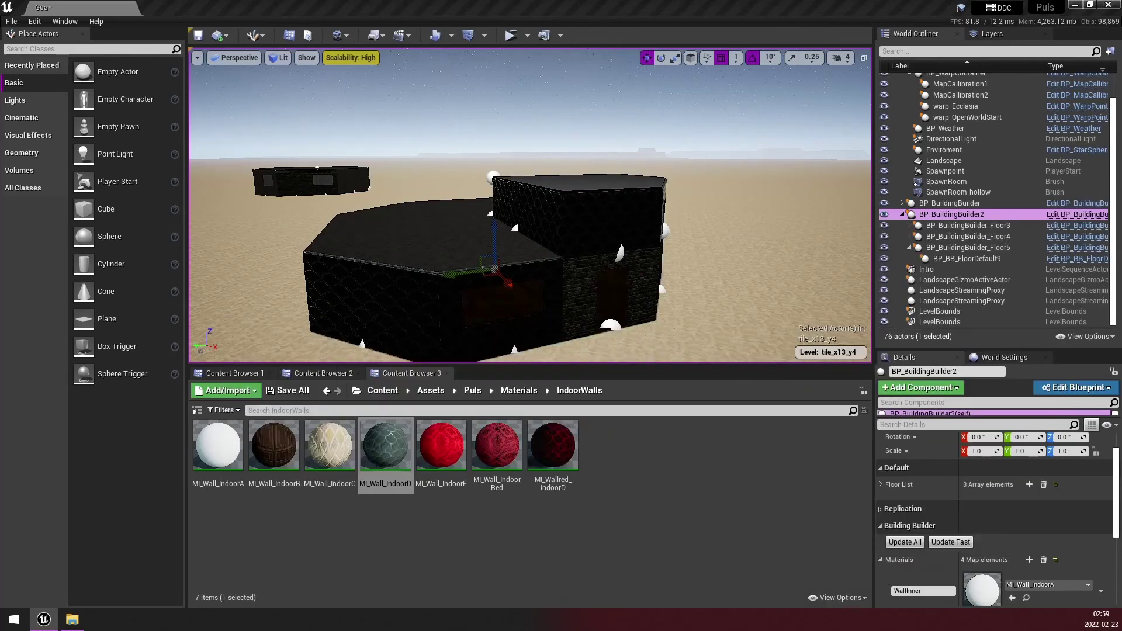
Step: Select BP_BuildingBuilder_Floor4 and expand its Material Floor Overwrite slots in Details
left_click(968, 236)
scroll(953, 461, "up", 1)
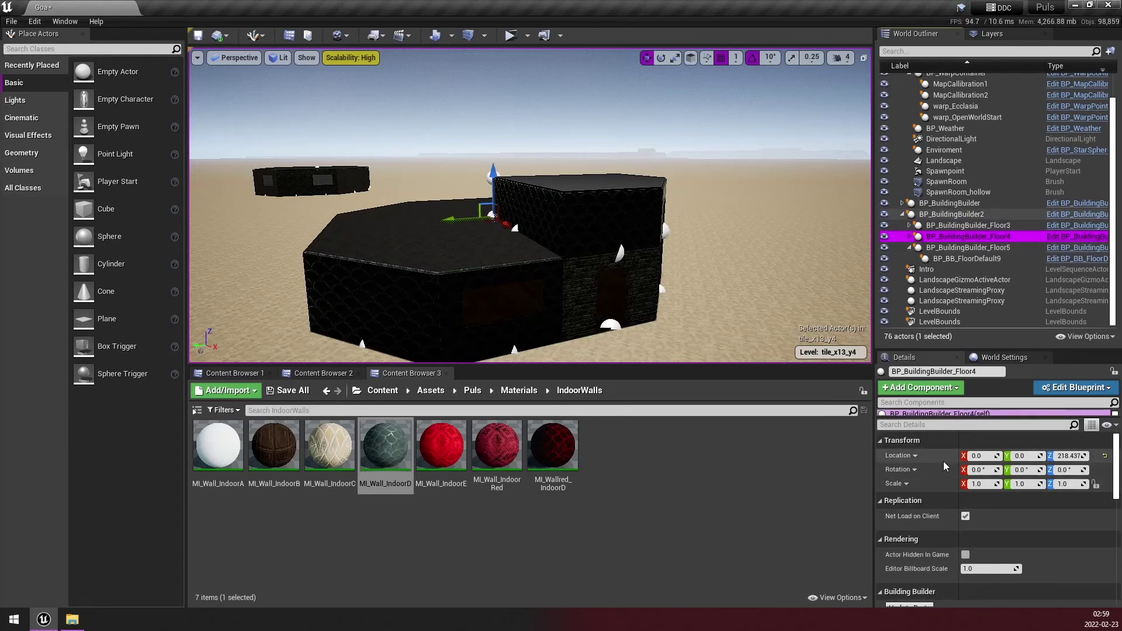
scroll(943, 461, "down", 3)
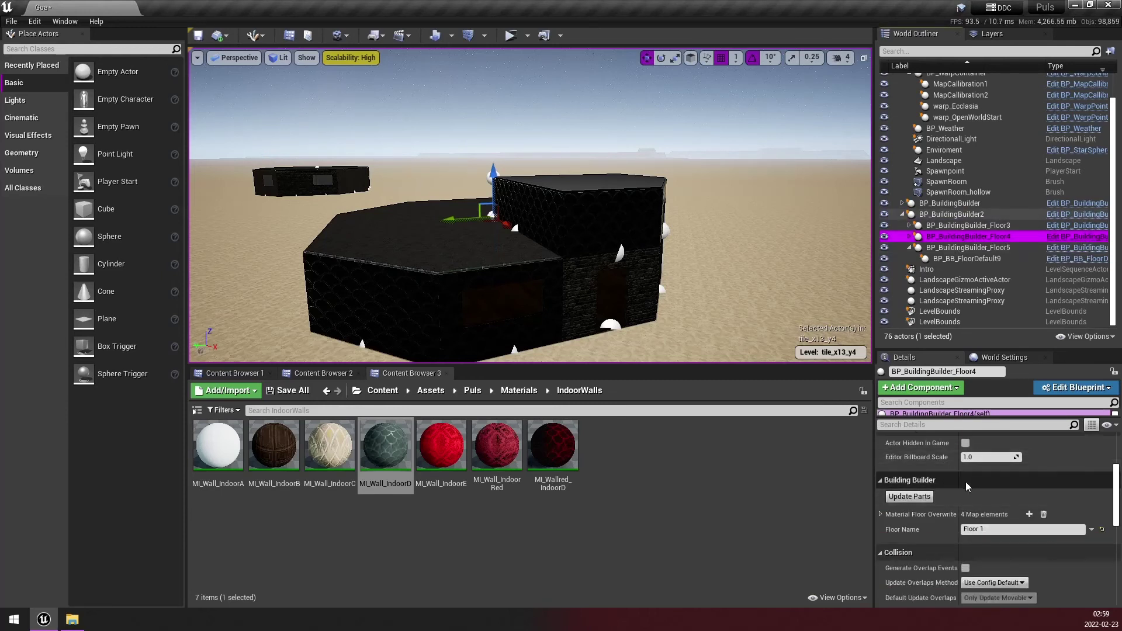
left_click(879, 514)
scroll(925, 497, "down", 2)
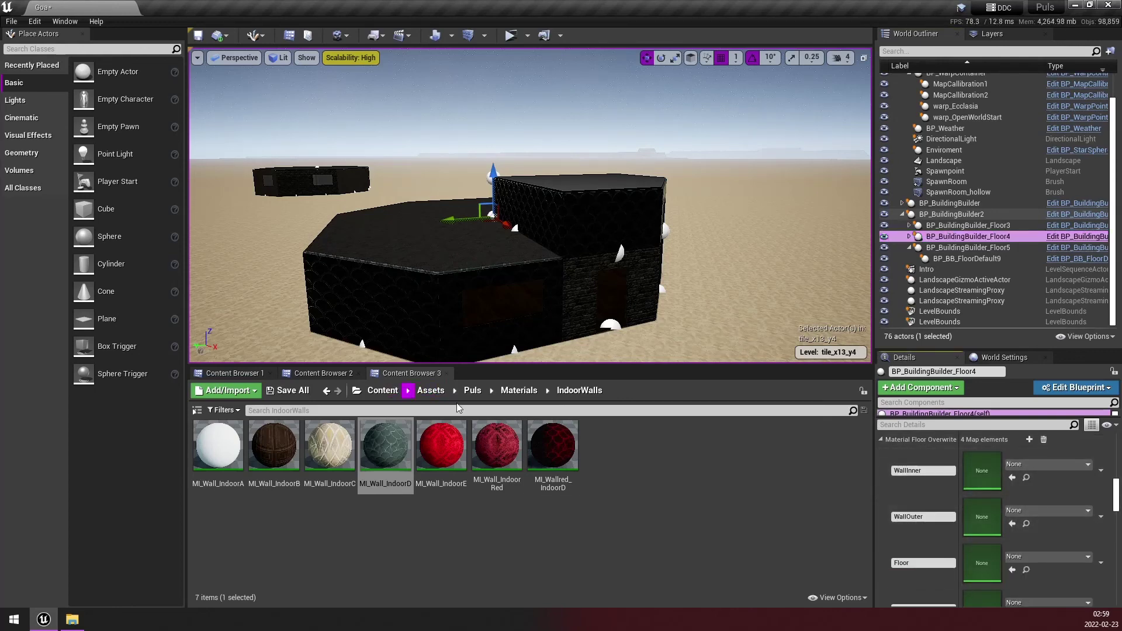
Step: Assign MI_DockWall from the Materials folder to the WallOuter slot
left_click(519, 390)
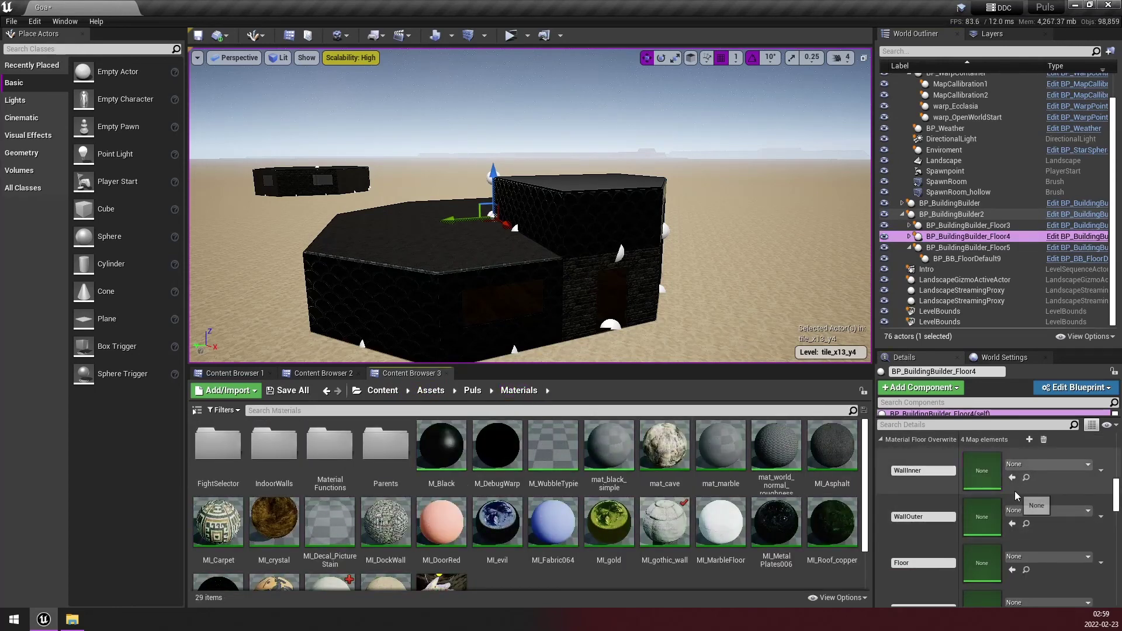
scroll(535, 526, "down", 1)
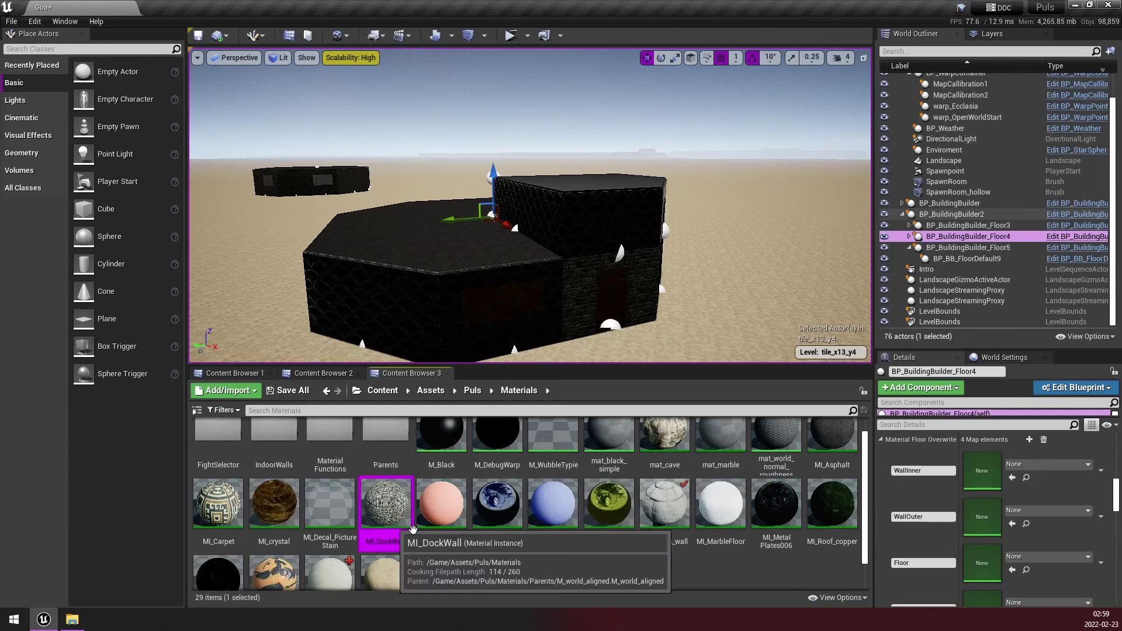
mouse_move(386, 502)
left_mouse_down()
mouse_move(996, 516)
mouse_move(985, 519)
left_mouse_up()
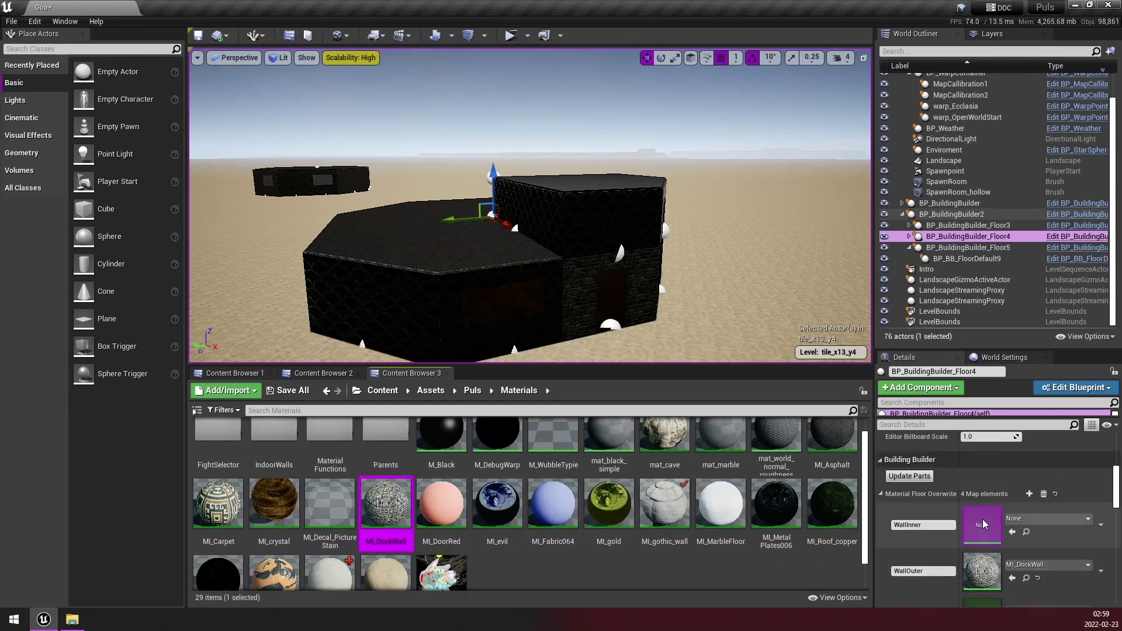